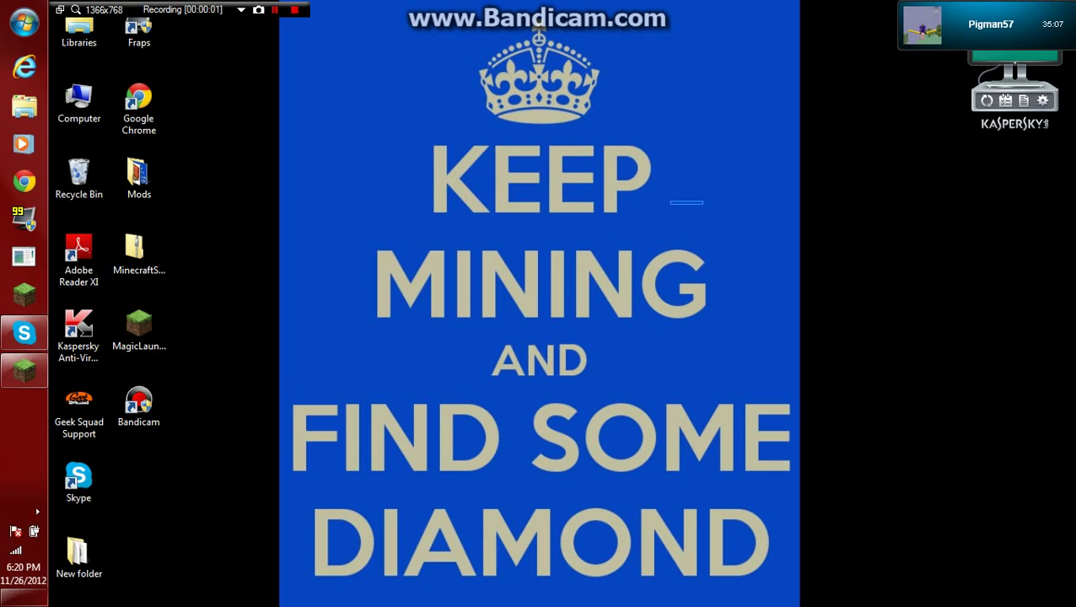
Drag the MinecraftServerGenerator archive icon from the icon column to the centre of the wallpaper.
left_click_drag(803, 147, 690, 8)
left_click_drag(420, 21, 533, 156)
left_click_drag(135, 251, 556, 253)
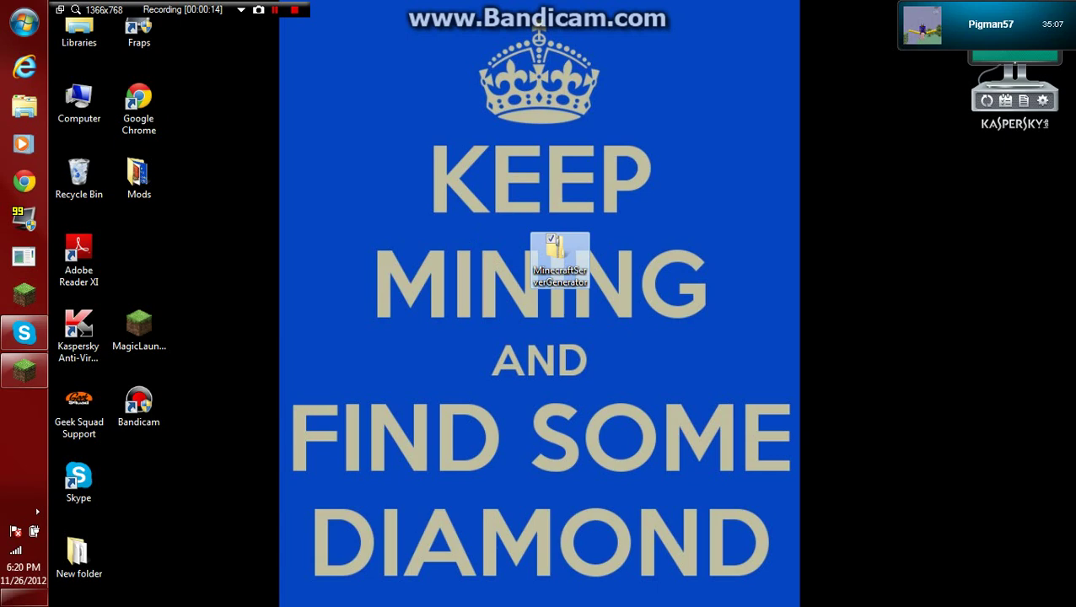
Open the MinecraftServerGenerator zip and run the generator application inside it.
double_click(559, 257)
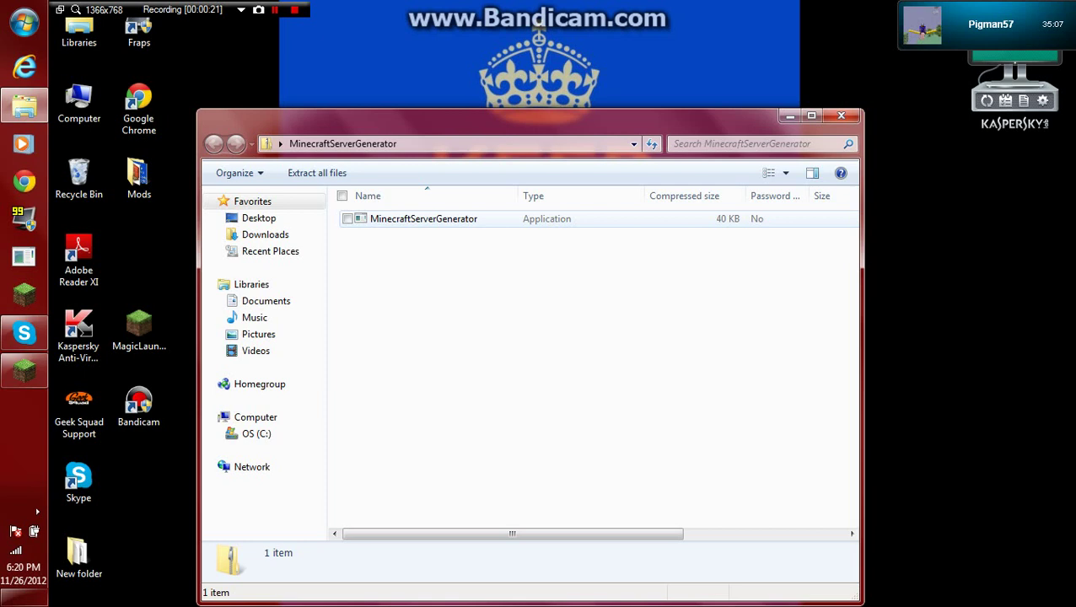
left_click(423, 218)
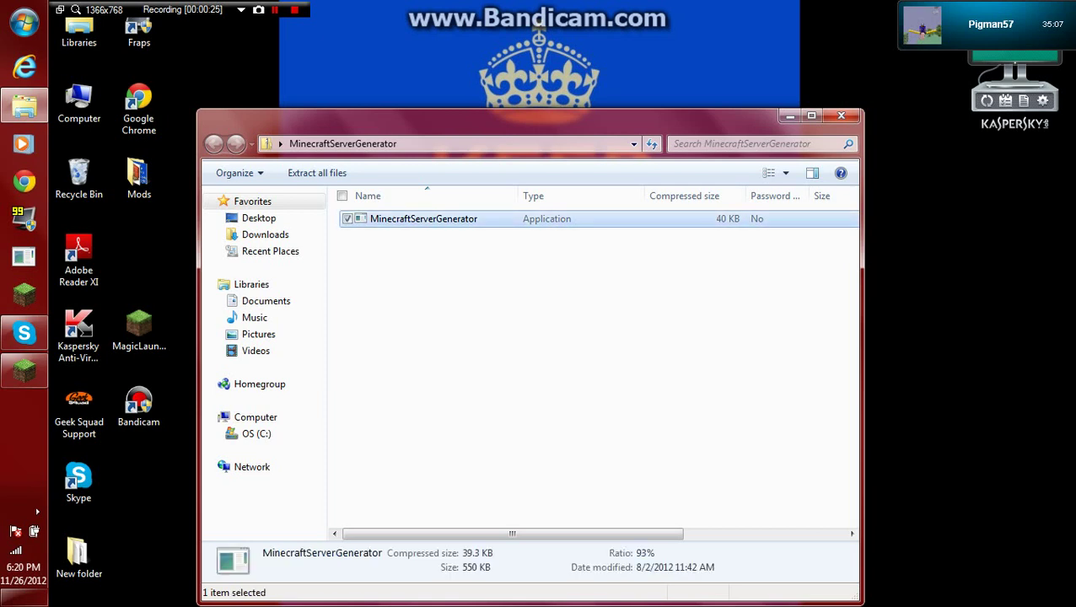
key("Return")
key("Return")
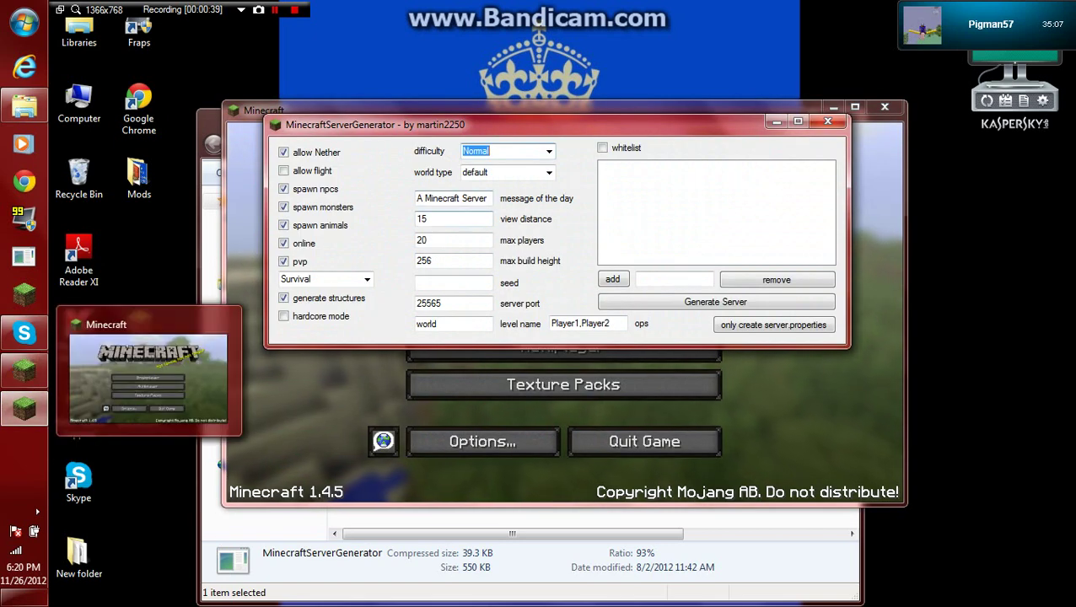
Bring Minecraft to the front and join the listed multiplayer server.
left_click(23, 371)
left_click(562, 347)
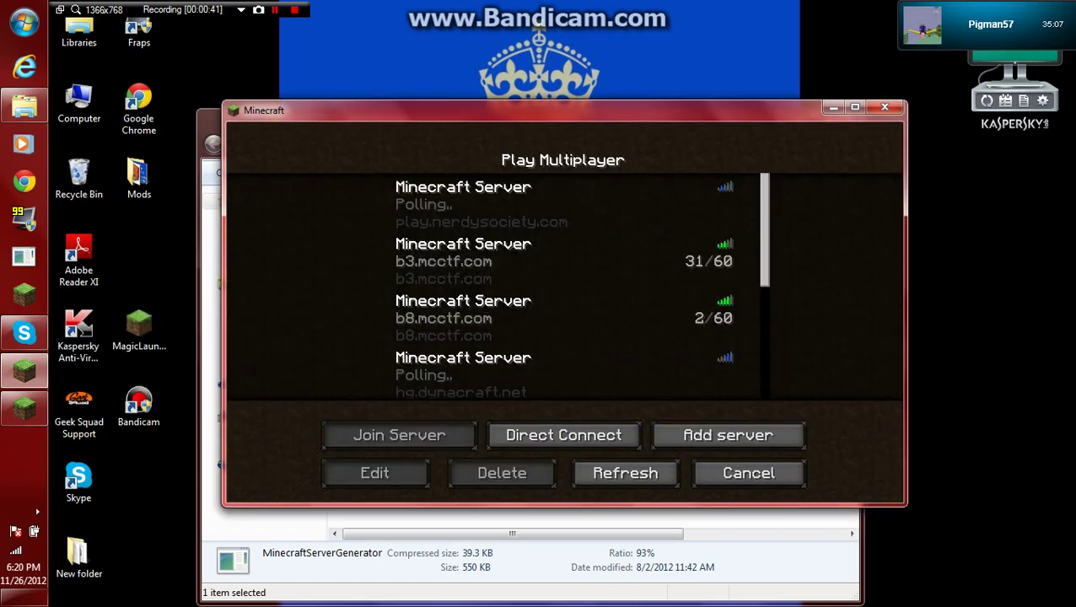
scroll(563, 278, "down", 3)
left_click(480, 312)
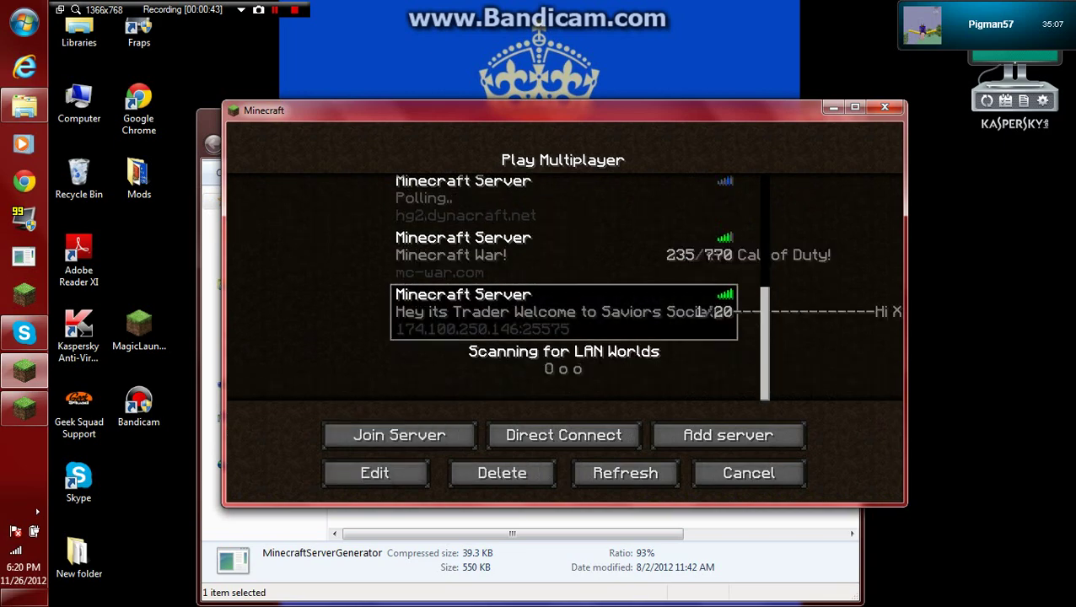
left_click(399, 434)
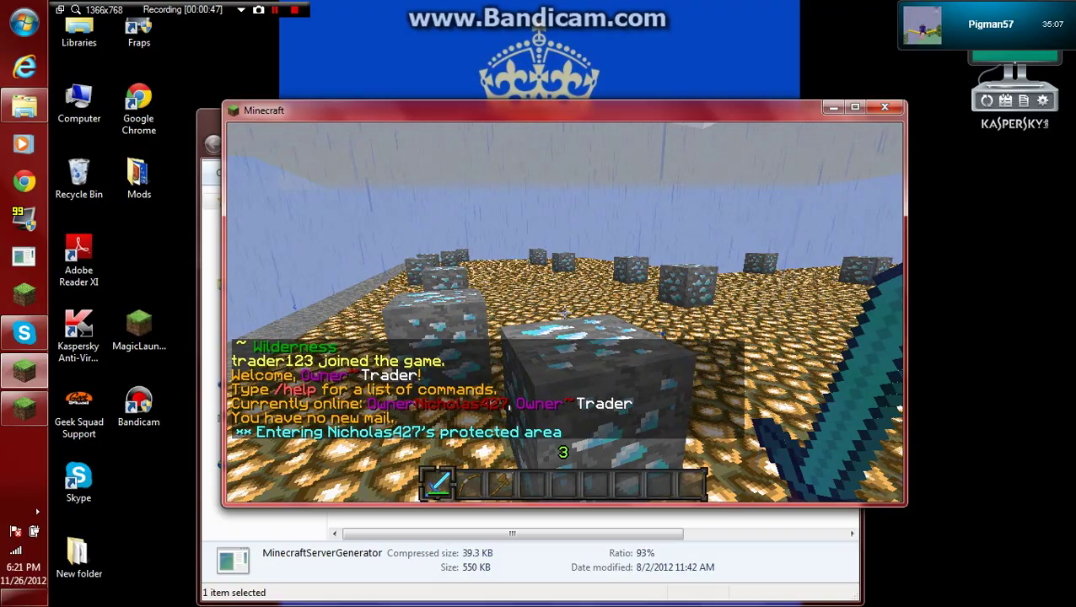
Move around the diamond ore field while checking the online player list.
key("s")
key("s")
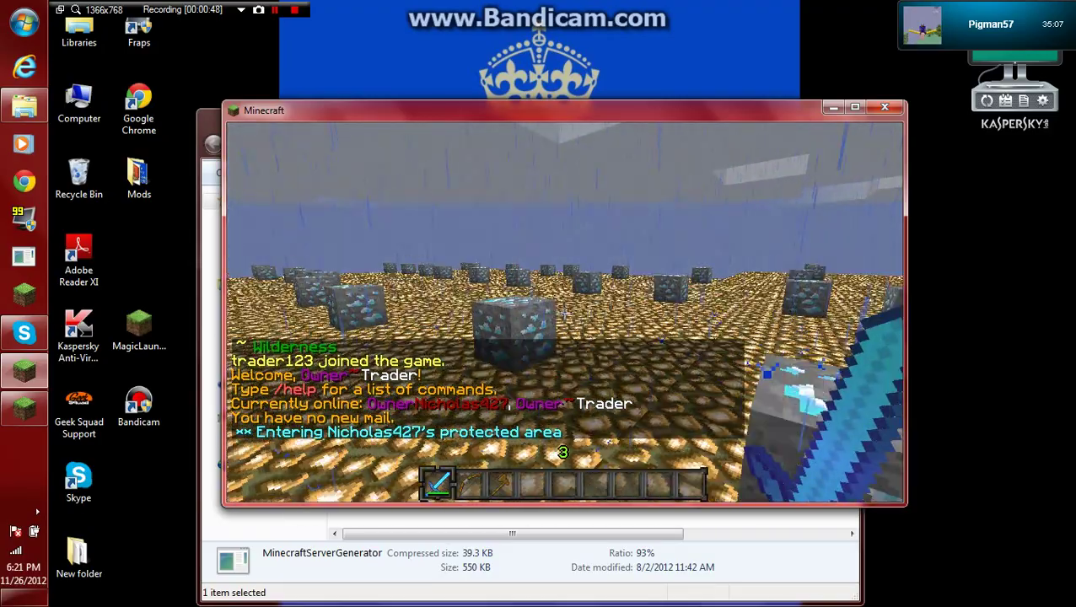
key("s")
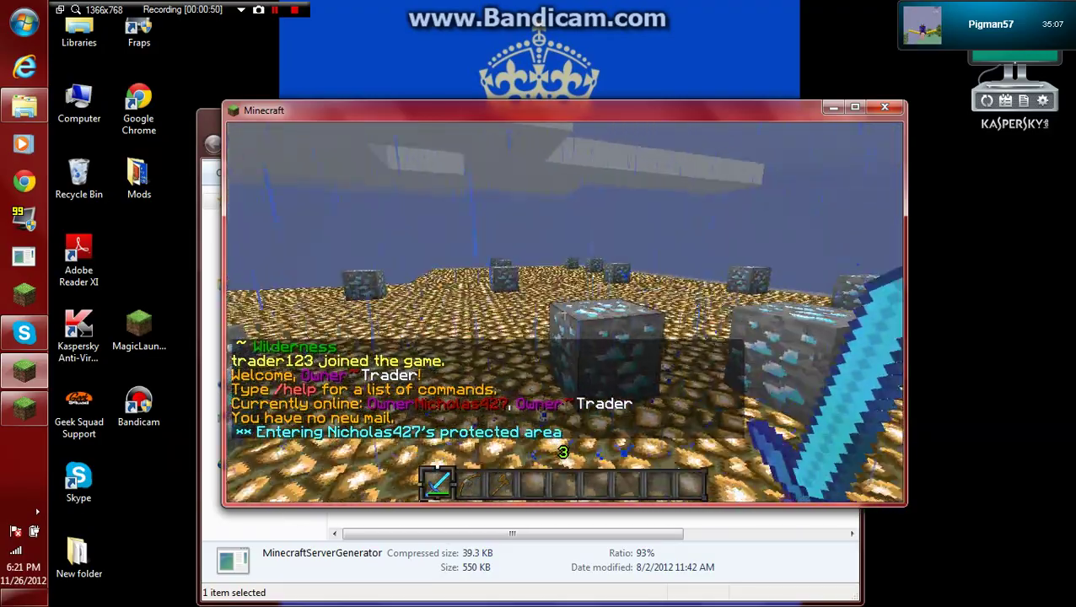
key("w")
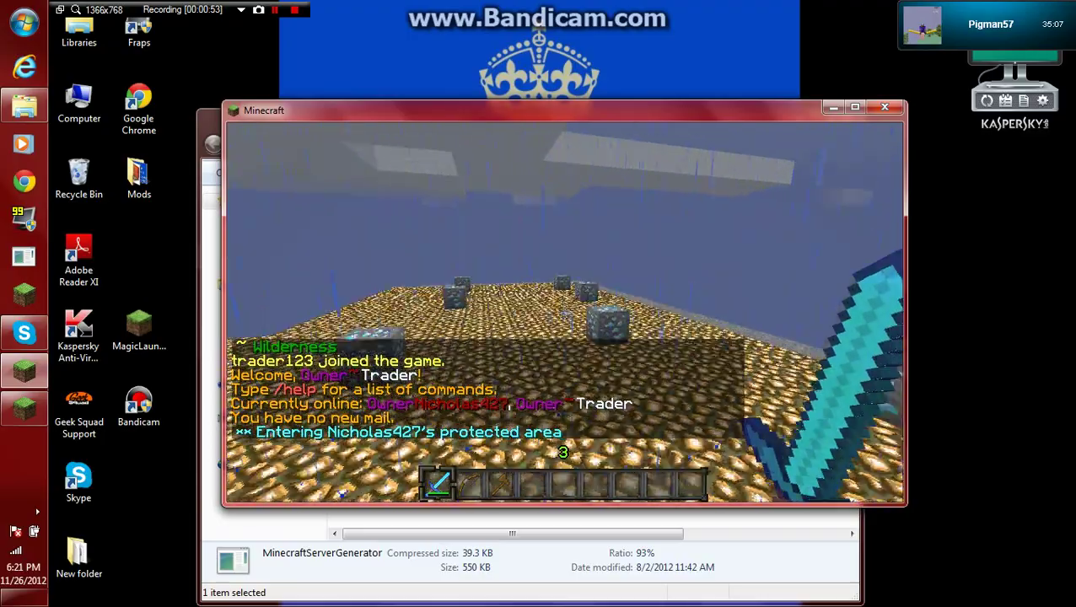
key("s")
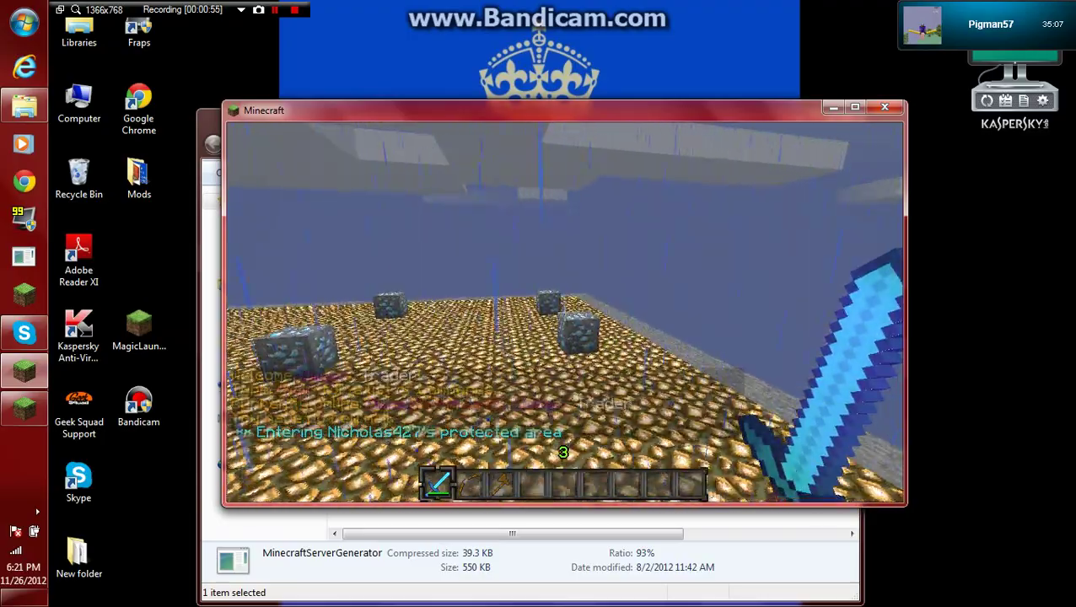
key("w")
key("Tab")
key("s")
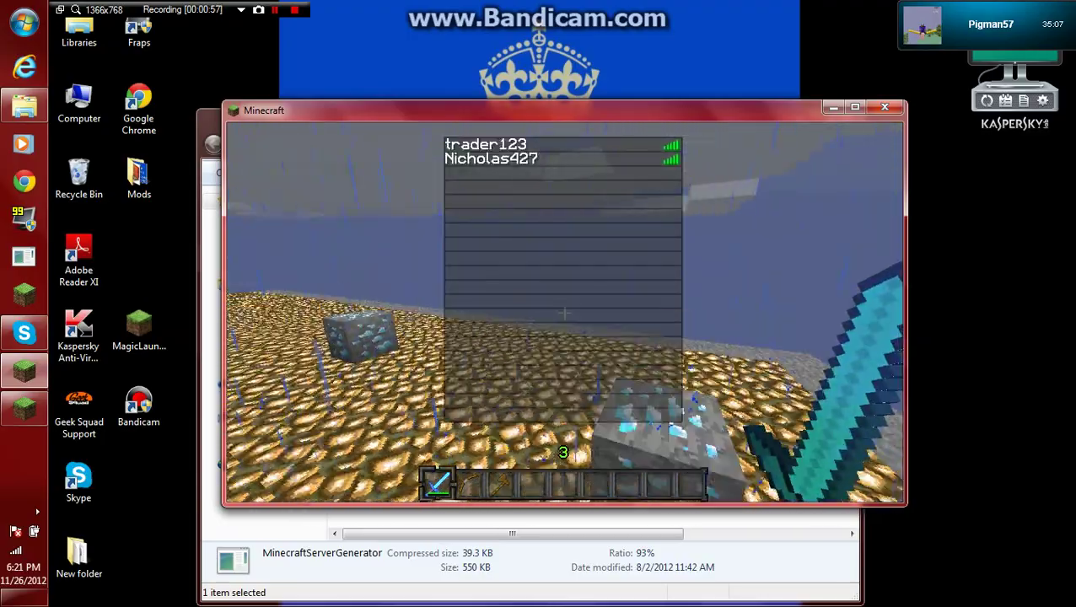
key("s")
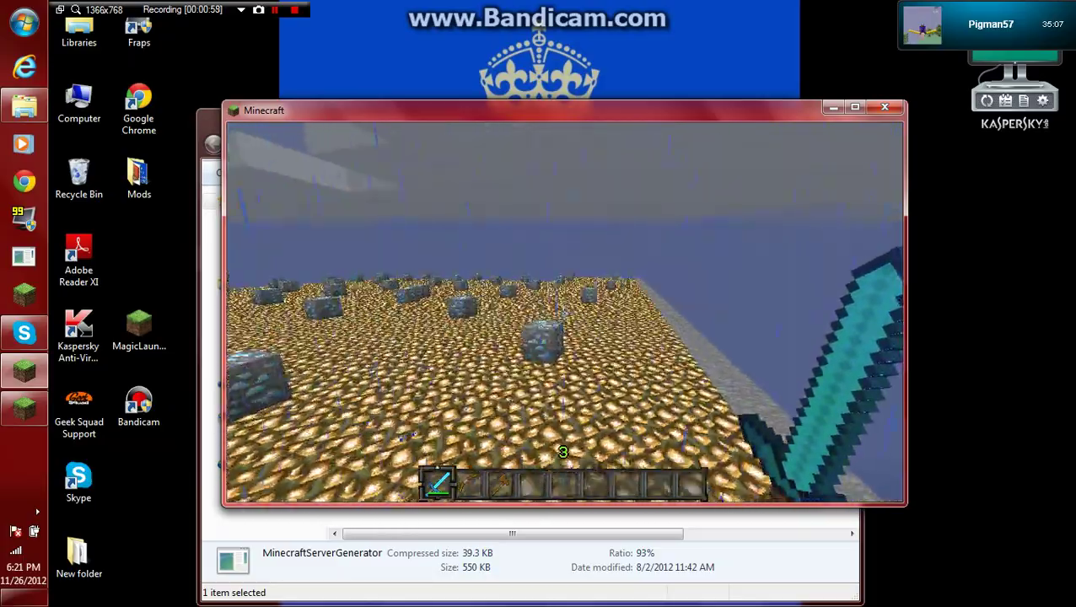
key("Tab")
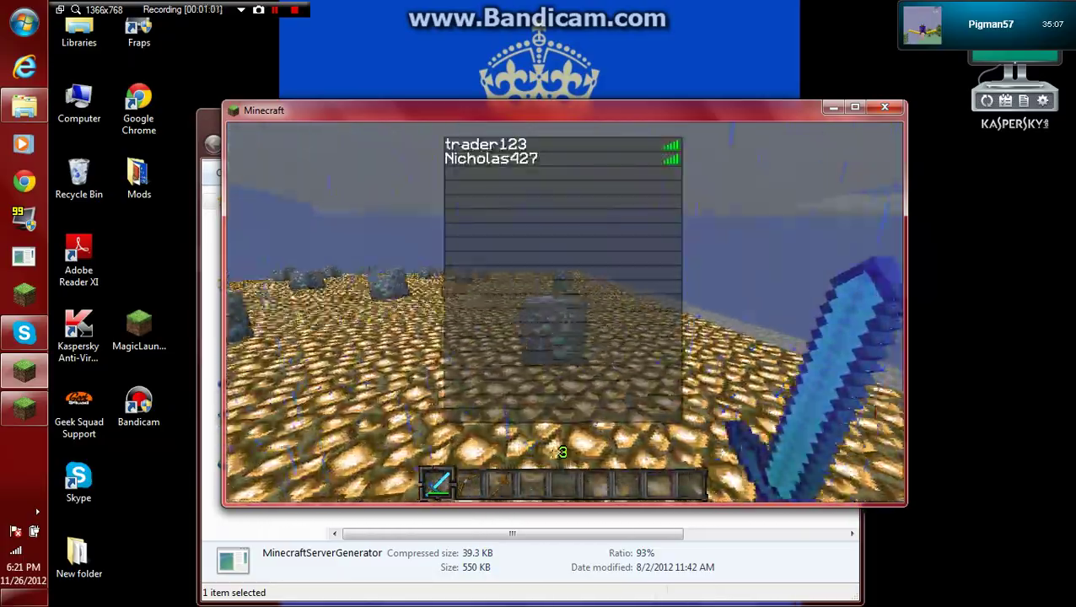
key("w")
key("s")
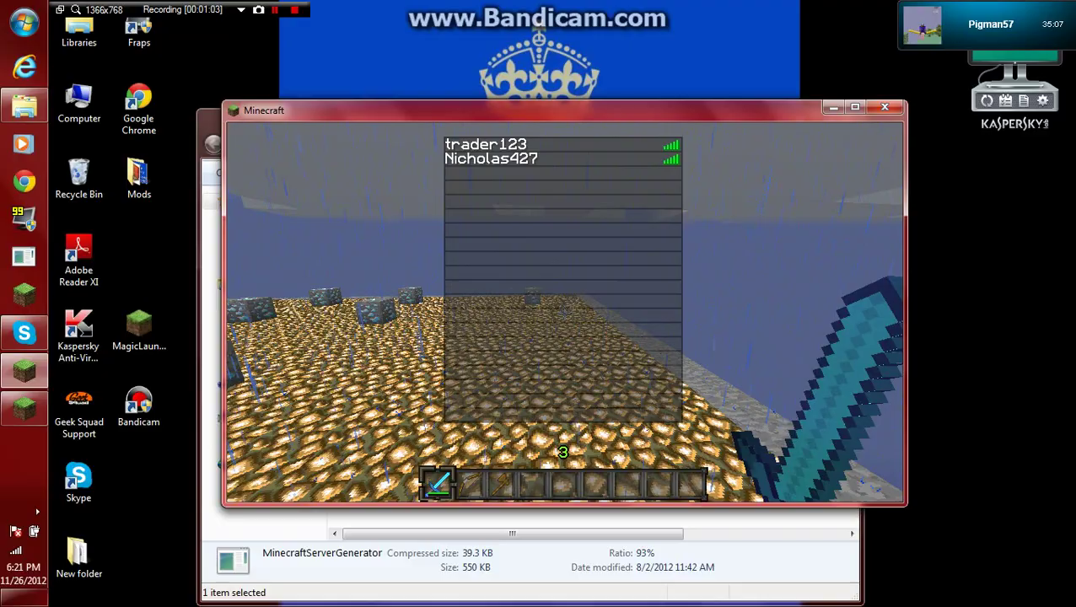
Send 'hey' in chat, check players, then disconnect and quit Minecraft.
key("t")
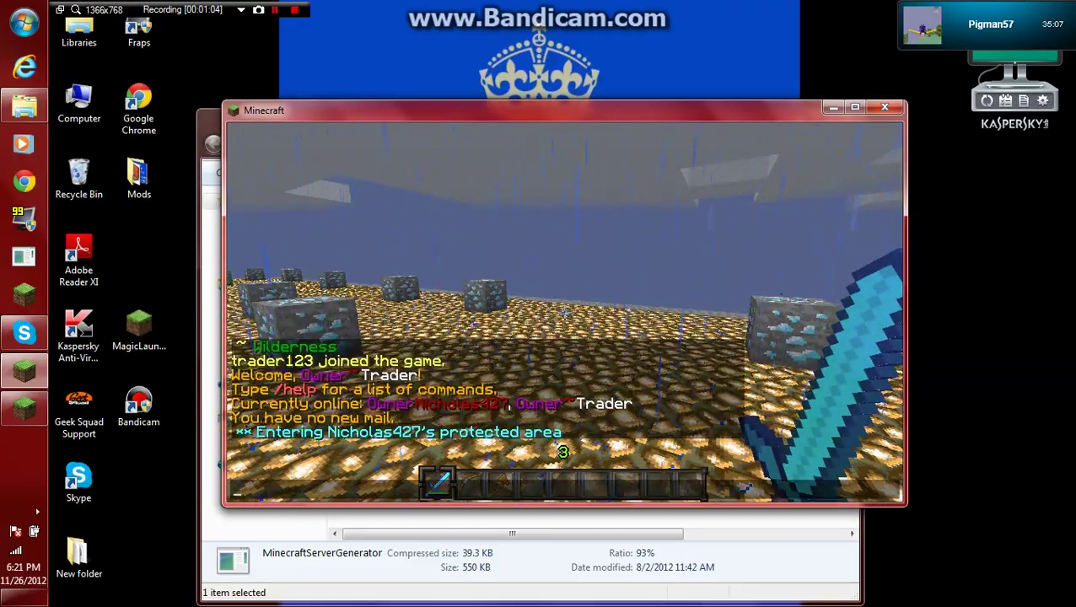
key("Return")
key("Tab")
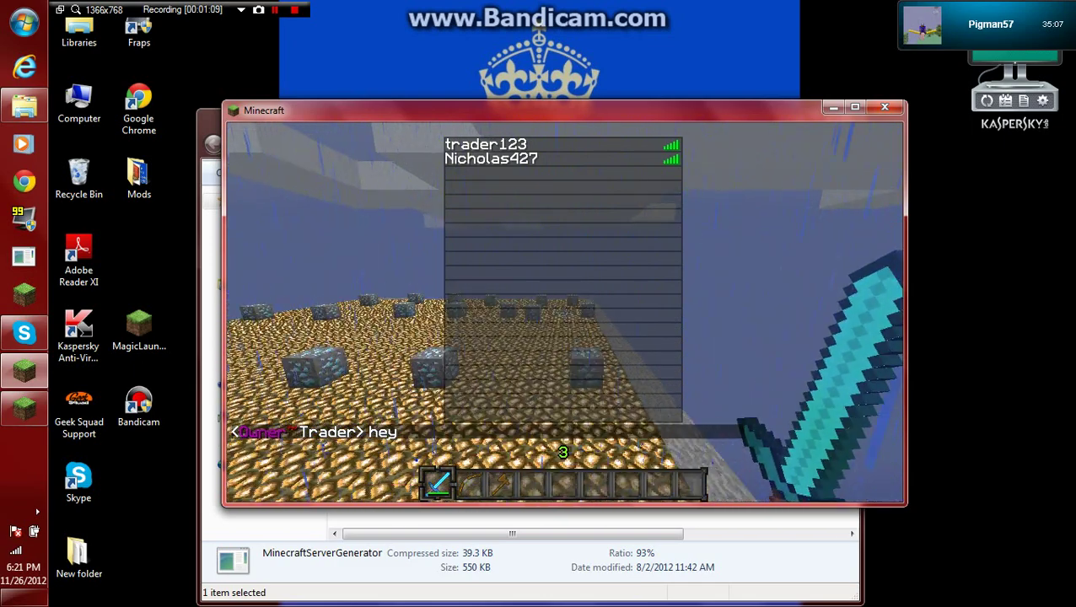
key("Escape")
left_click(562, 397)
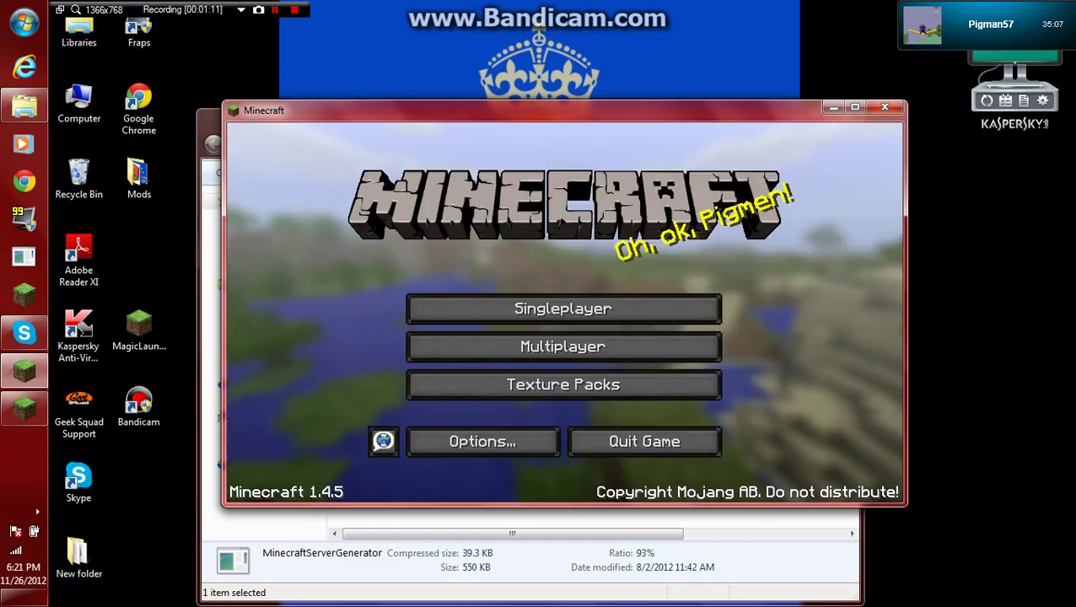
left_click(581, 442)
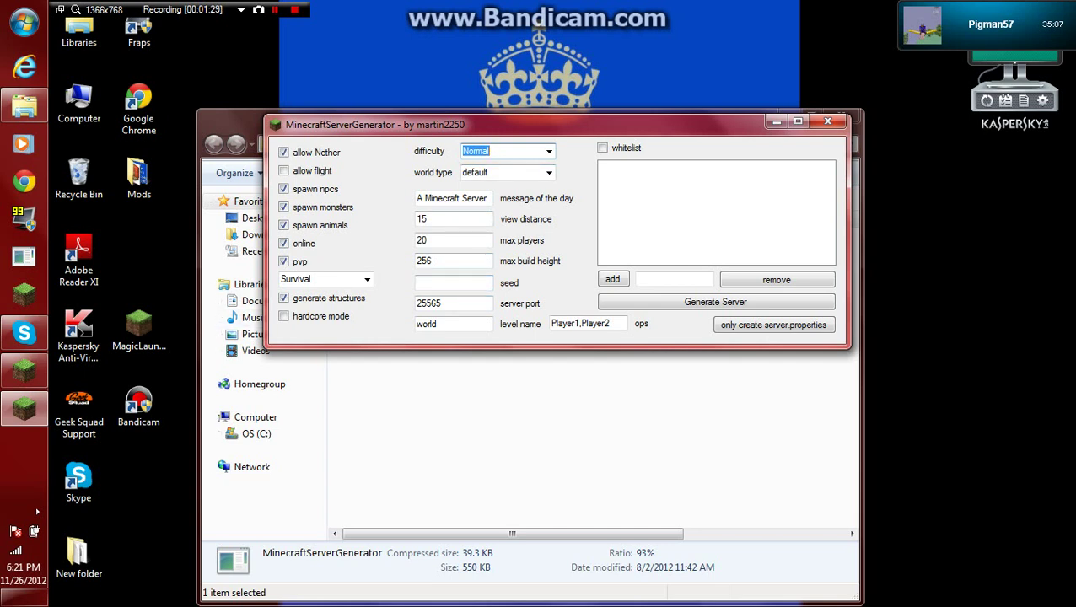
Set difficulty to Easy and enter a custom message of the day starting 'Hello Butt Nuggets'.
left_click(549, 151)
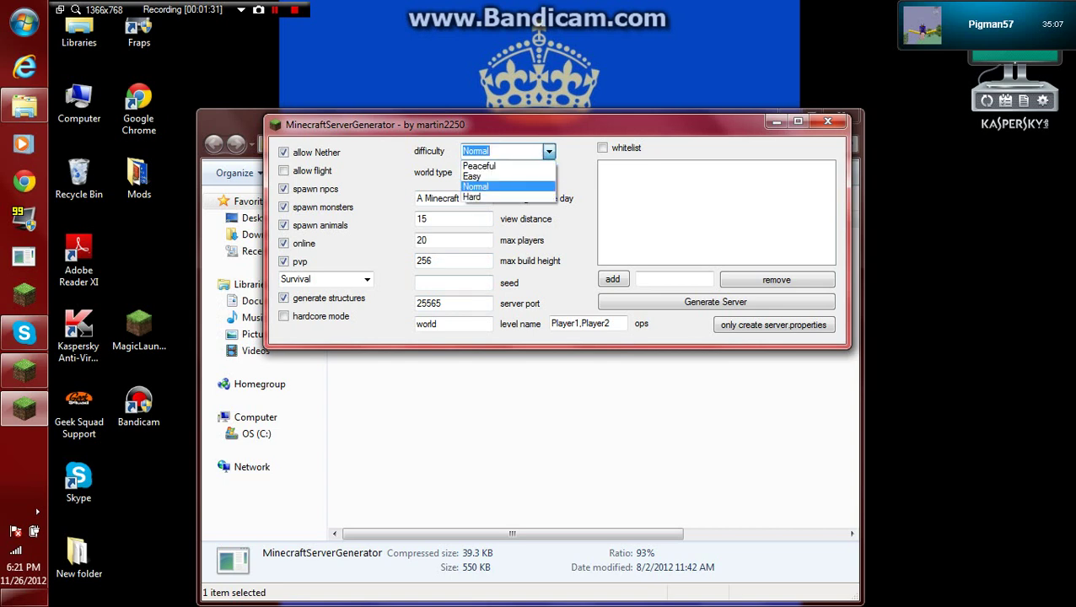
left_click(471, 177)
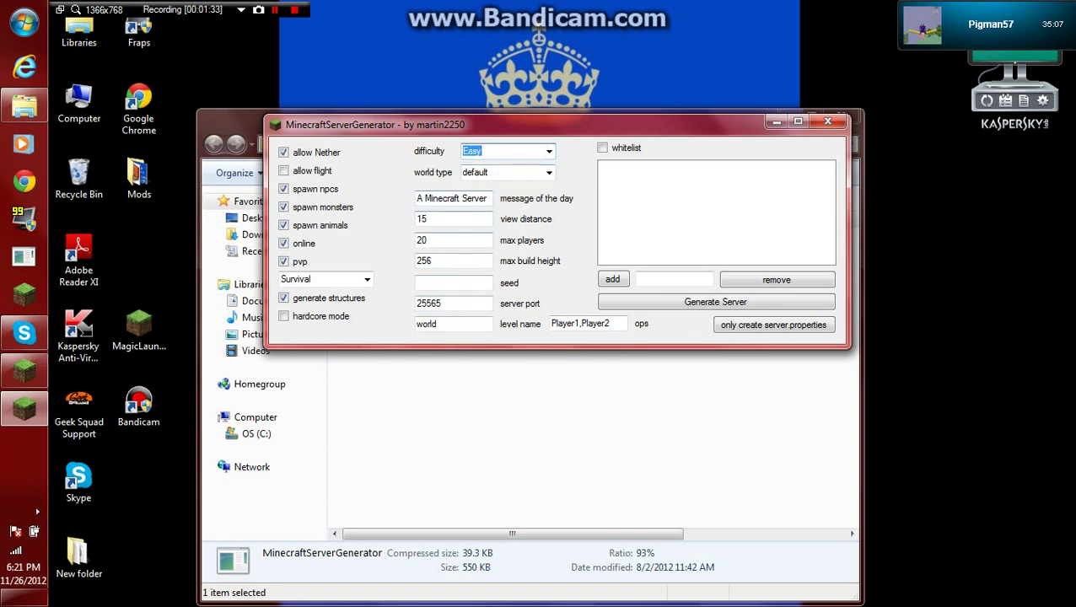
key("Tab")
type("r")
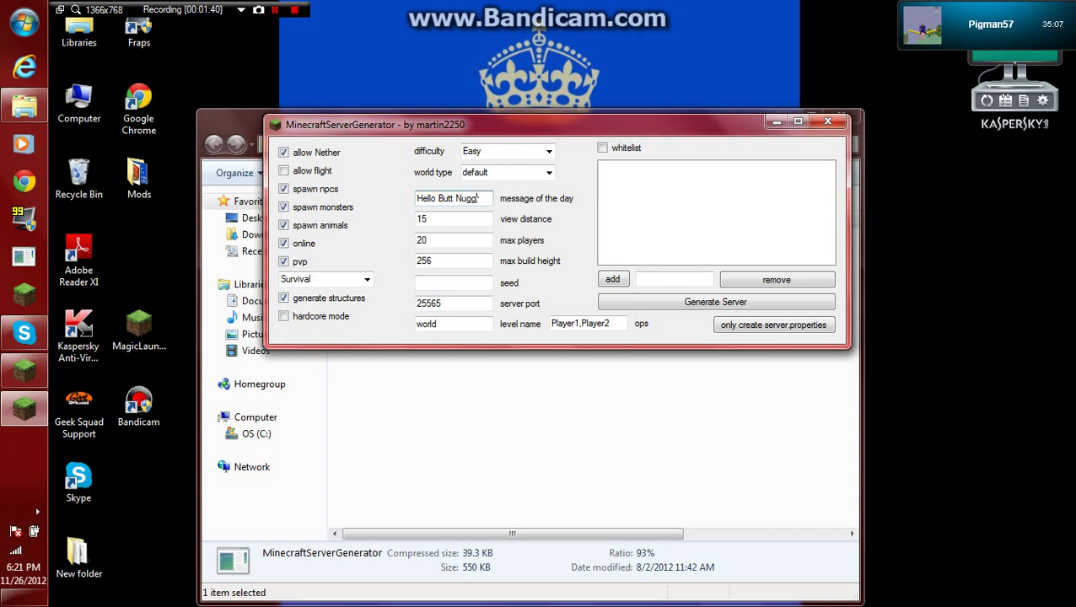
type("ets")
key("Tab")
key("Tab")
Set max players to 5 and confirm the server port remains 25565.
type("20")
key("BackSpace")
key("BackSpace")
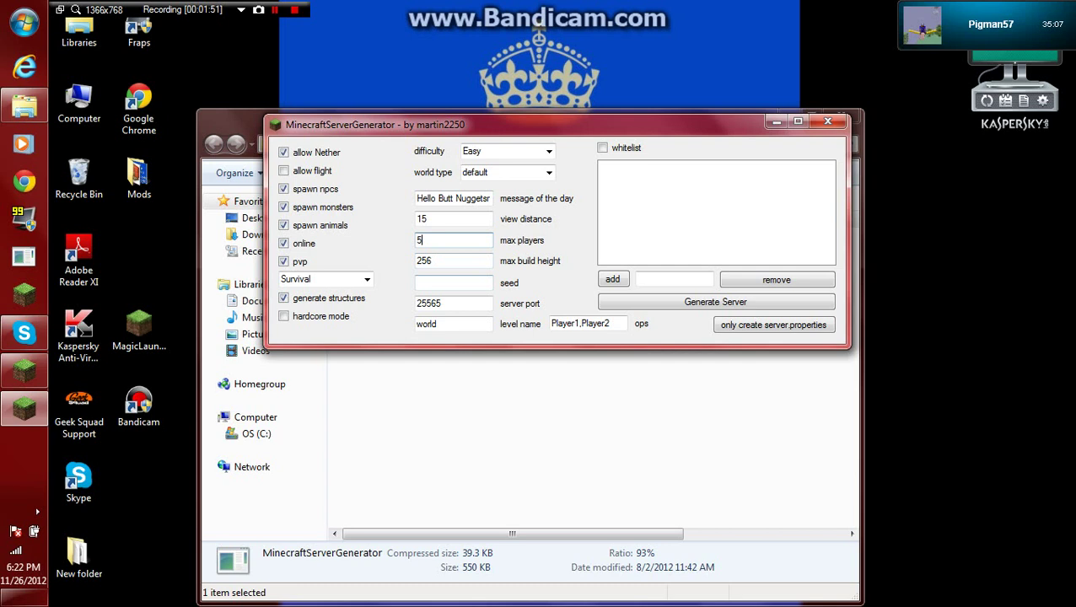
key("Tab")
key("Tab")
key("Tab")
key("shift+Tab")
key("Tab")
key("End")
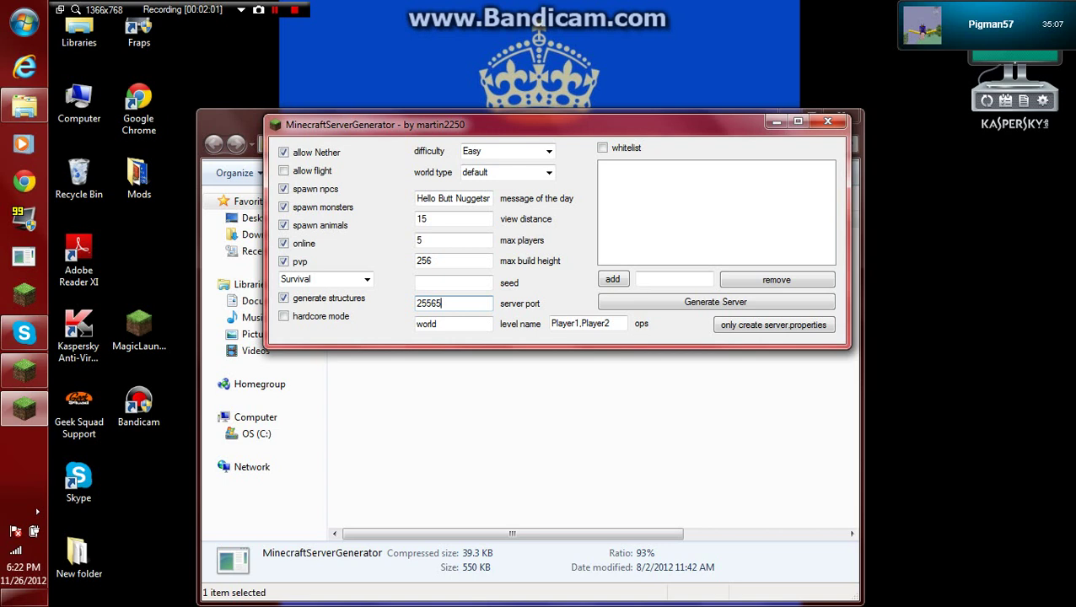
key("shift+Home")
key("End")
key("shift+Home")
key("End")
key("shift+Home")
left_click(453, 283)
key("Tab")
Replace the sample operator names with the second player's username.
left_click_drag(610, 323, 561, 323)
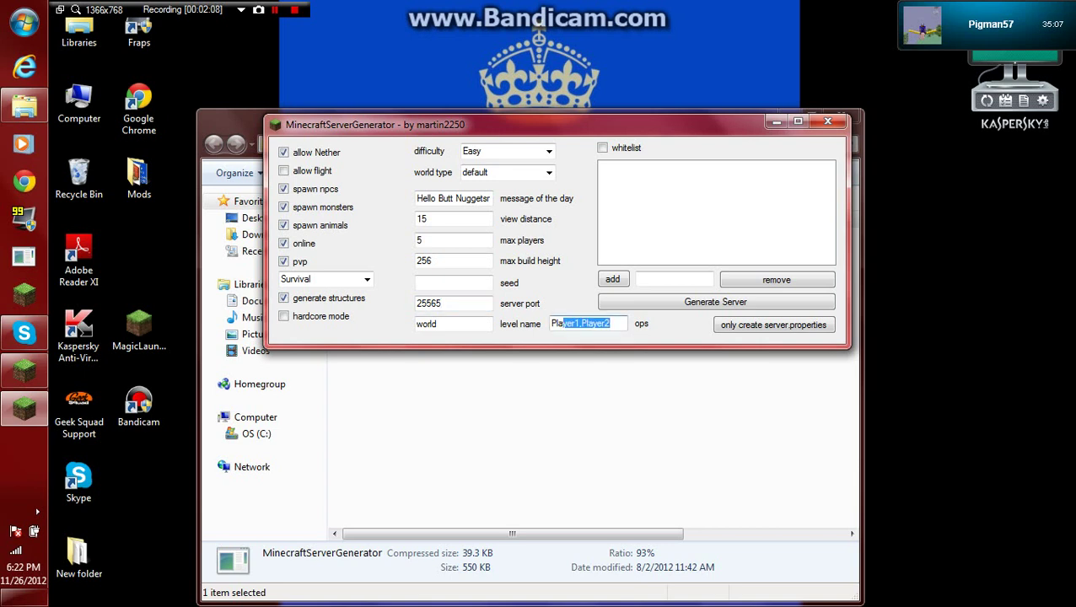
key("BackSpace")
type("tr")
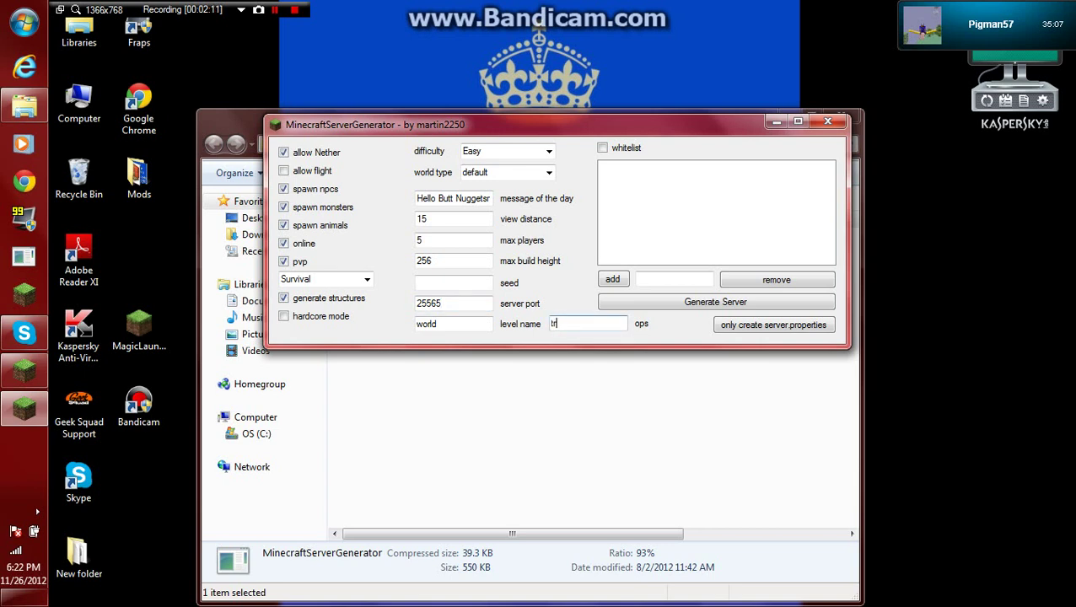
type("ader123")
Open the destination folder chooser and confirm Desktop as the output folder.
left_click(715, 302)
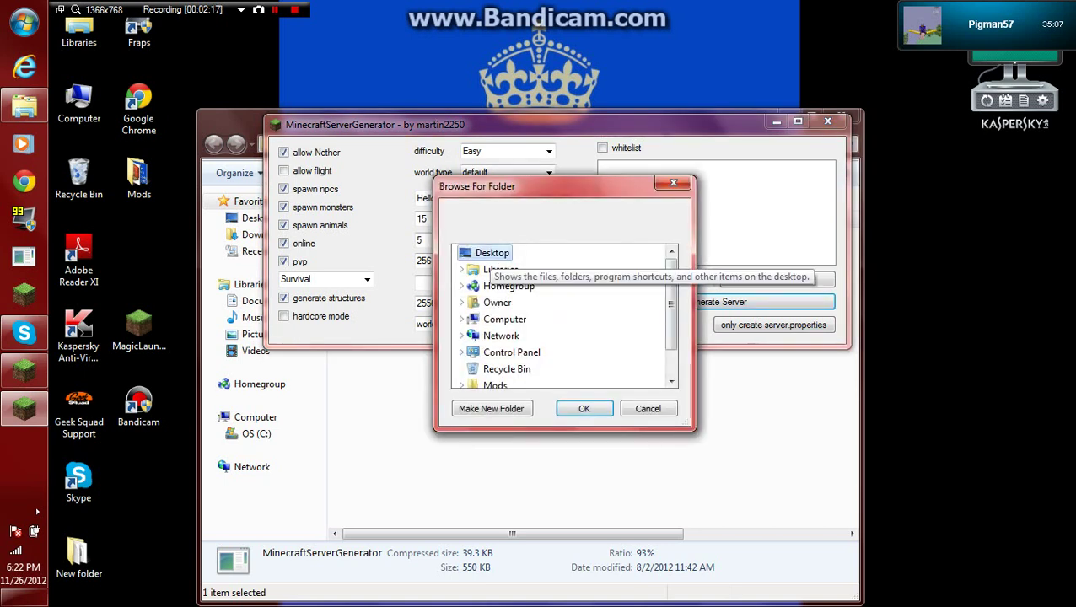
left_click_drag(506, 186, 565, 166)
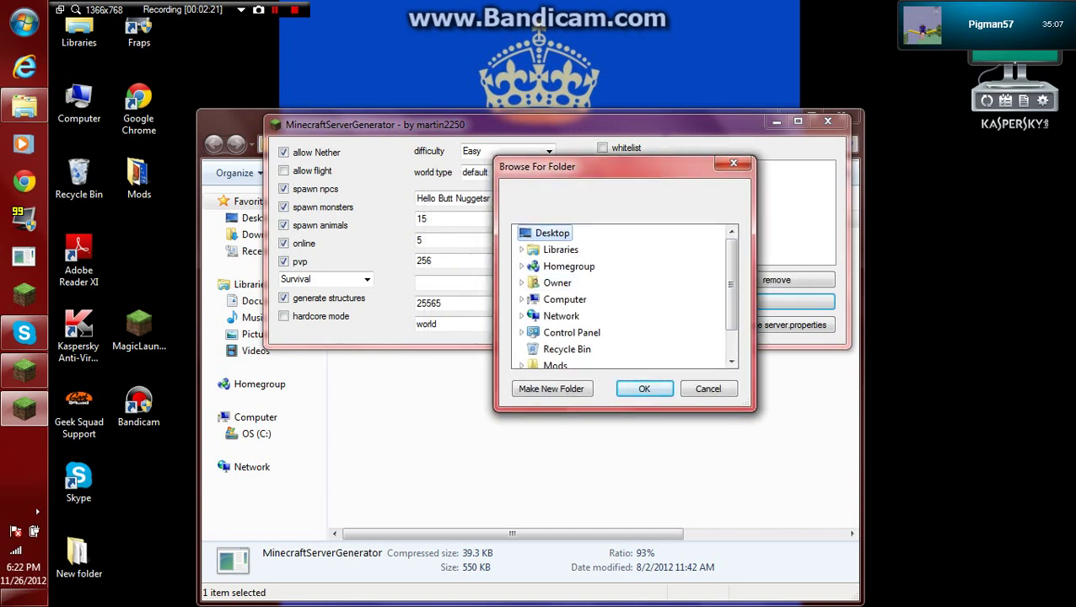
scroll(590, 295, "down", 1)
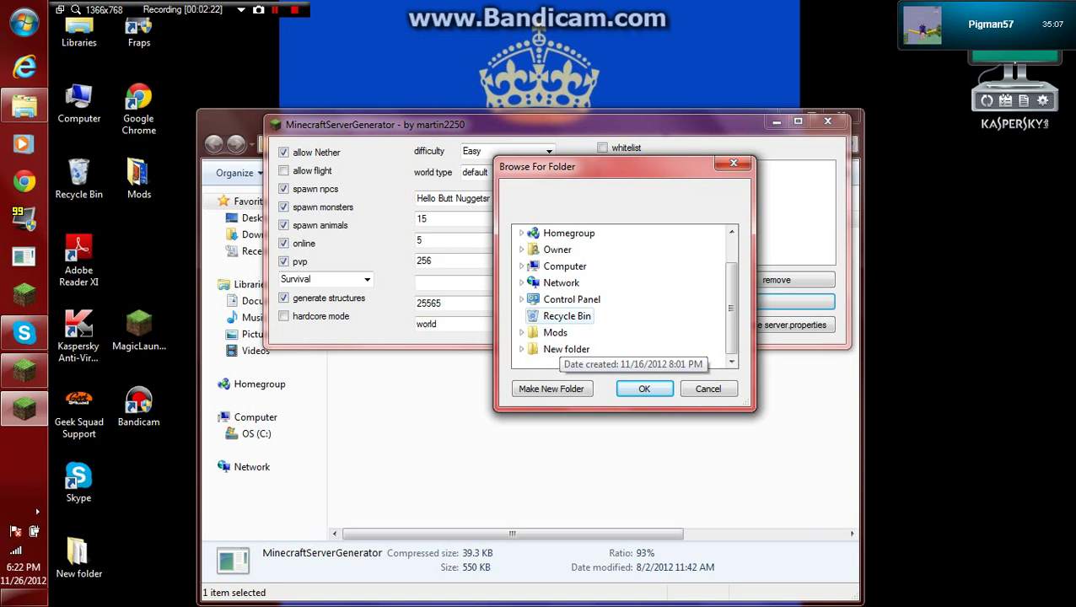
scroll(590, 304, "up", 1)
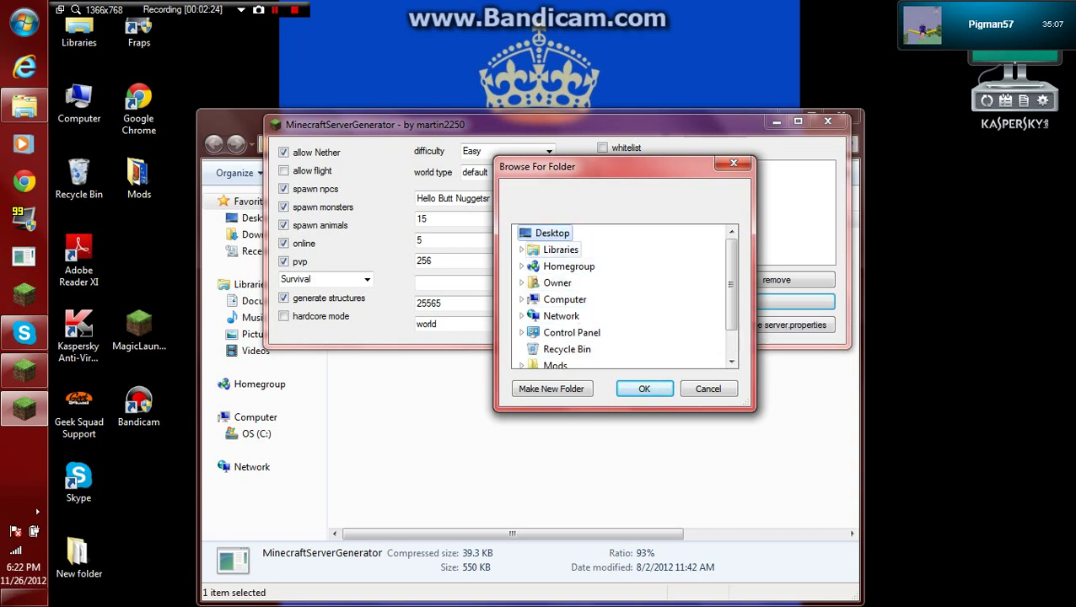
scroll(590, 295, "down", 1)
scroll(590, 295, "up", 1)
double_click(560, 250)
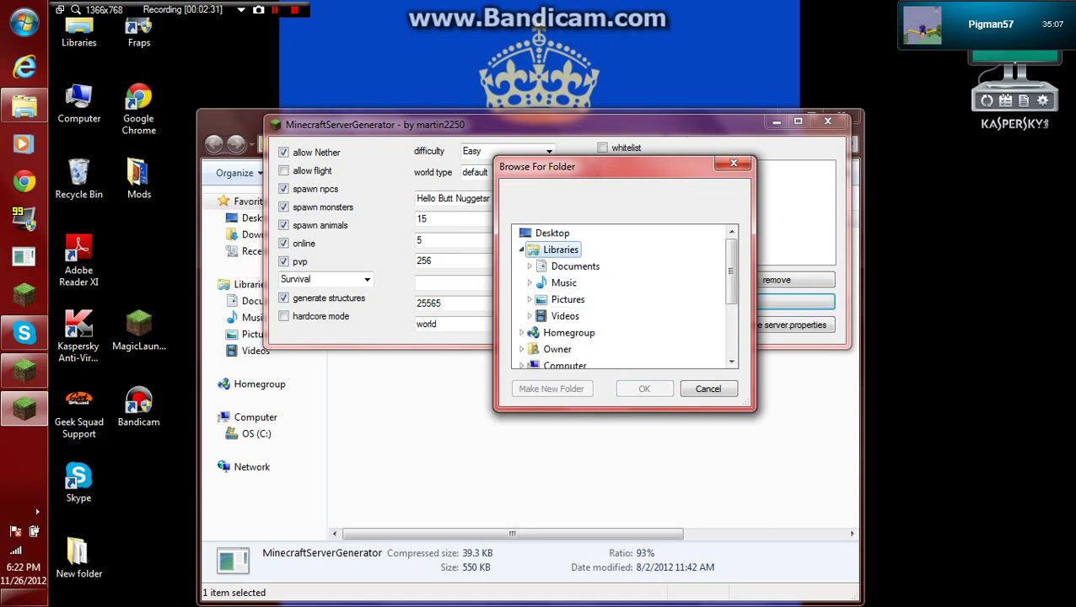
scroll(560, 294, "down", 1)
left_click(561, 283)
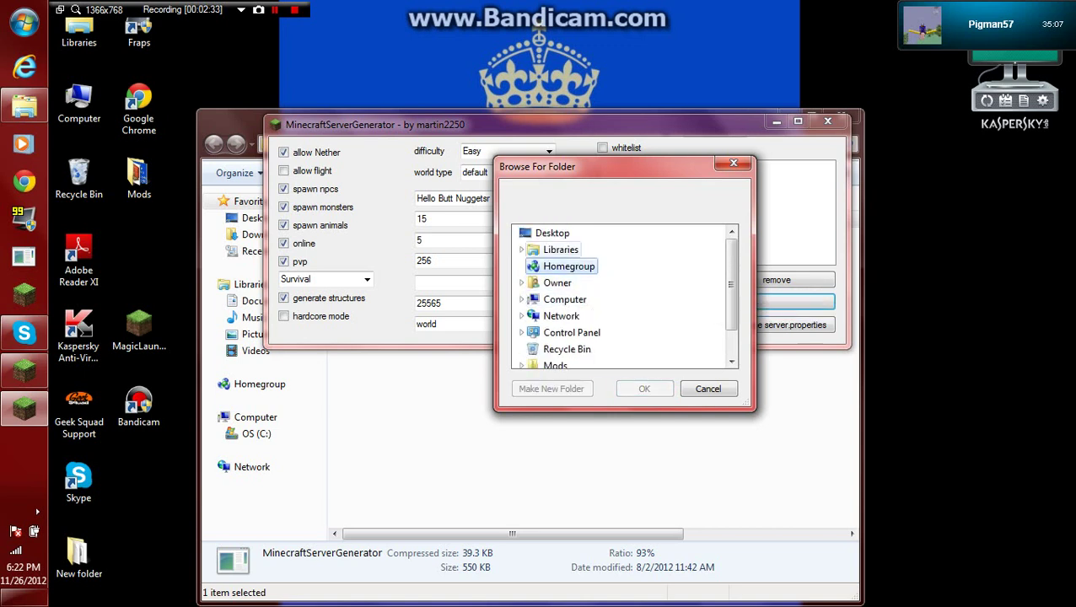
mouse_move(24, 105)
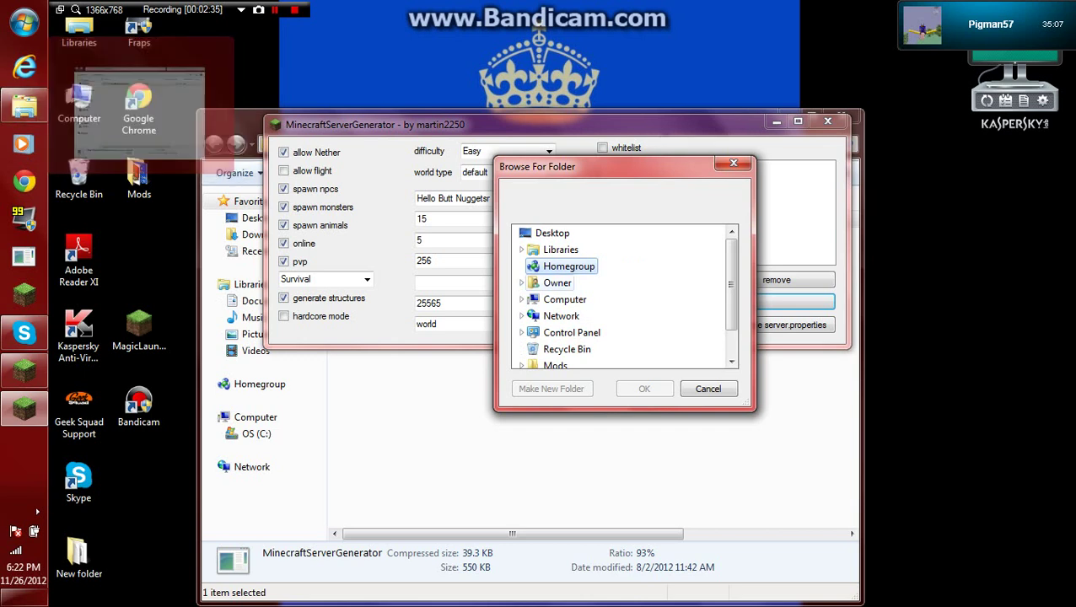
double_click(561, 250)
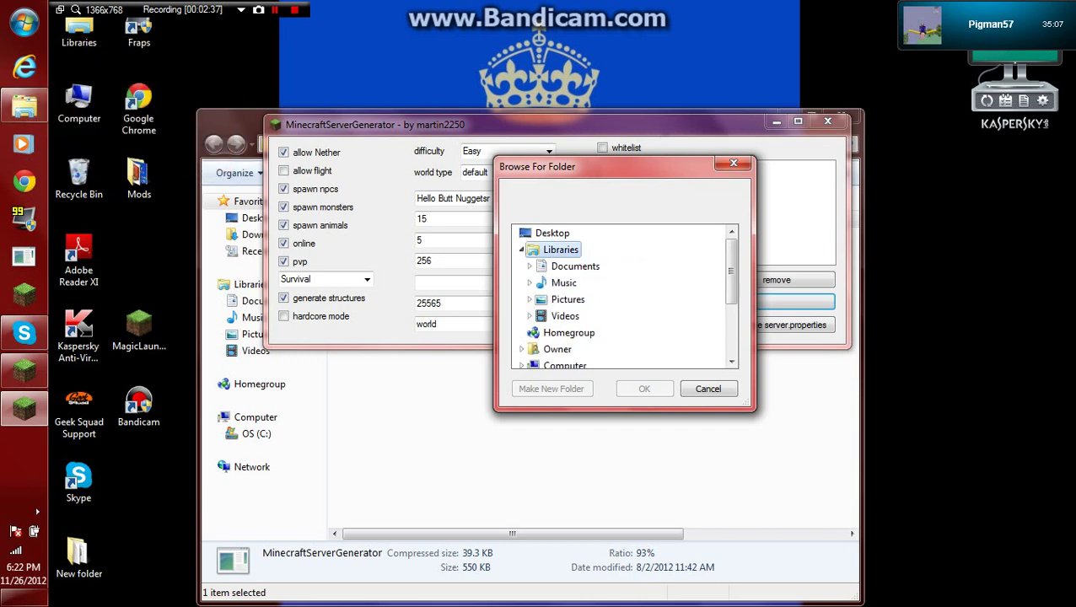
left_click(557, 234)
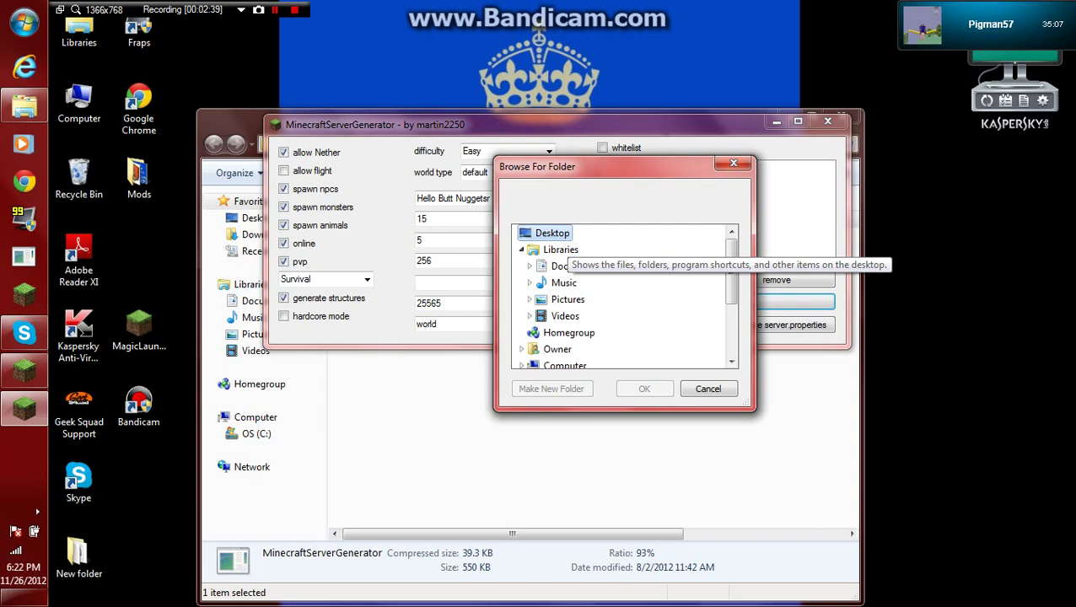
left_click(644, 389)
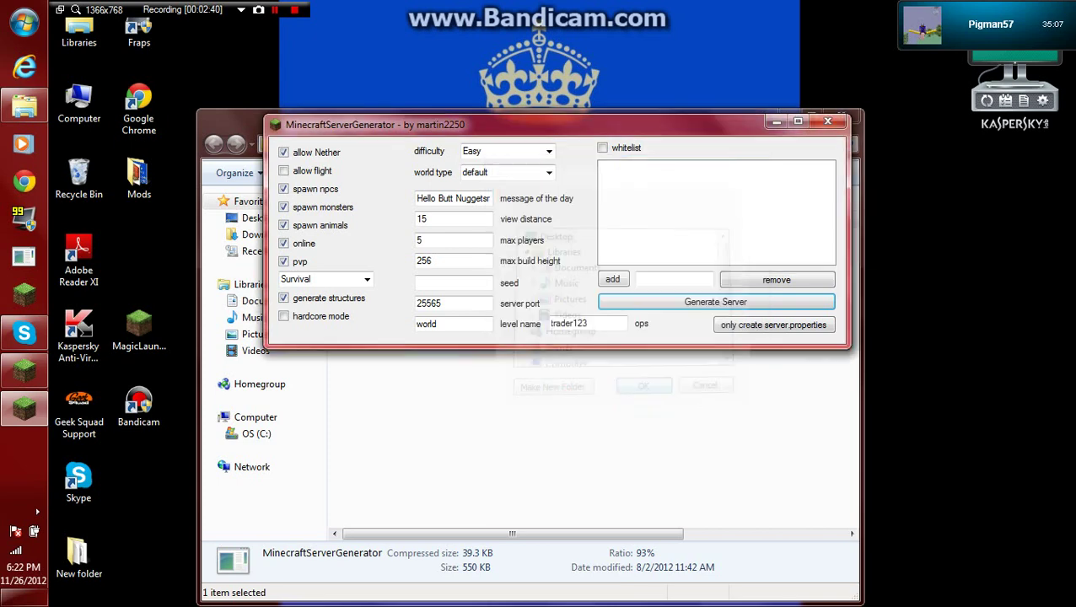
Generate the server onto the Desktop, close the windows, and open the new Server folder.
left_click(715, 302)
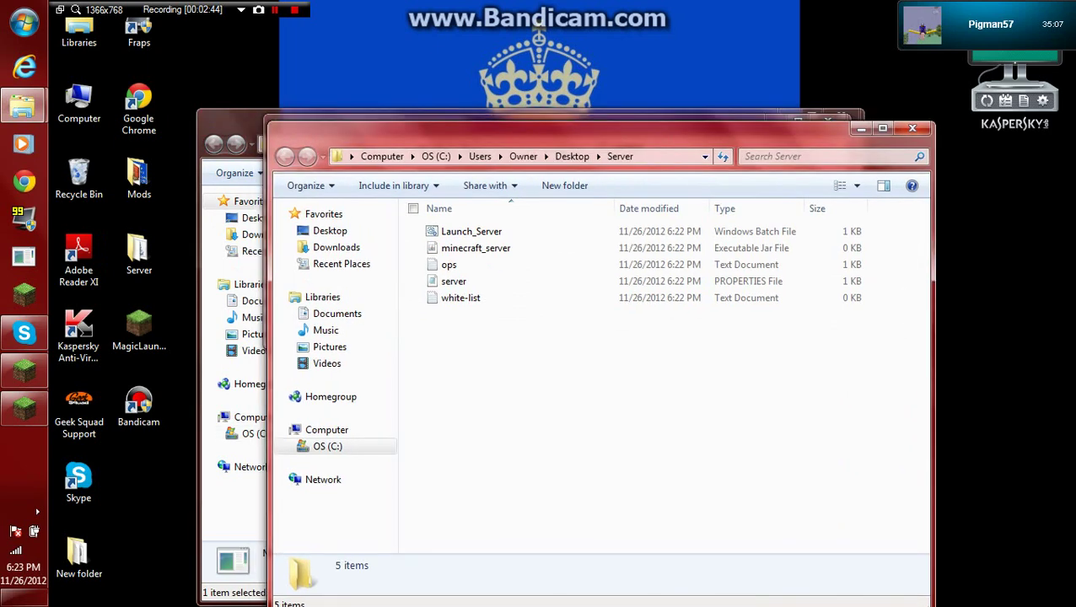
key("alt+F4")
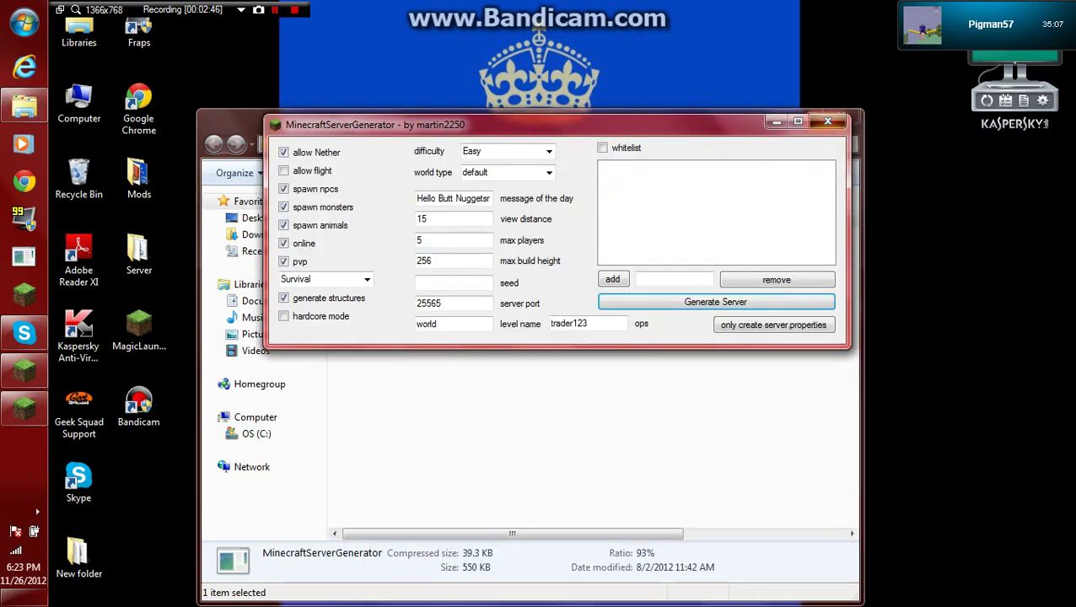
key("alt+F4")
key("alt+F4")
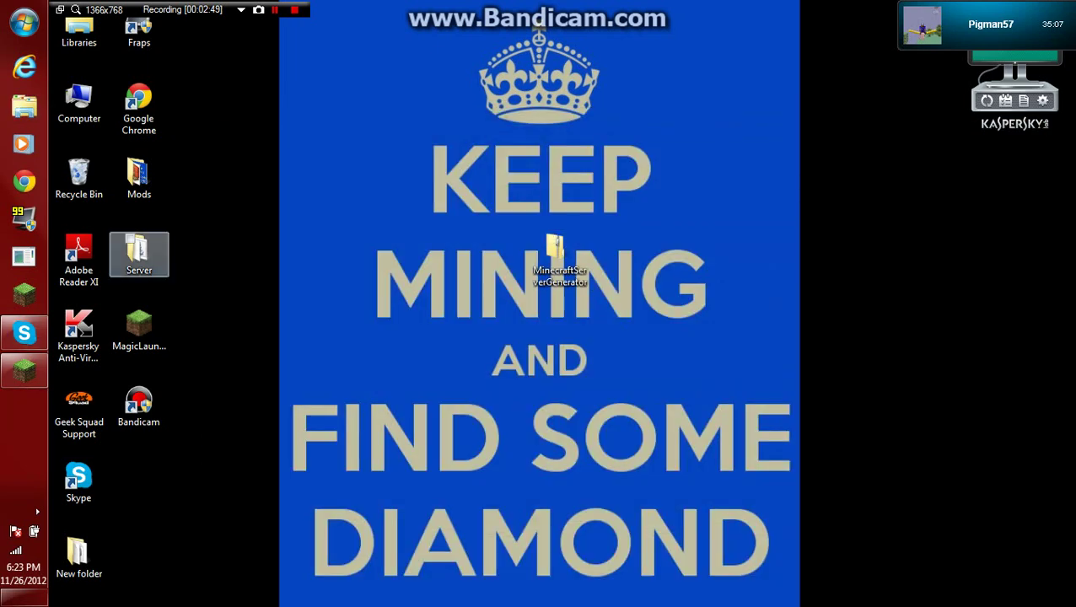
double_click(139, 253)
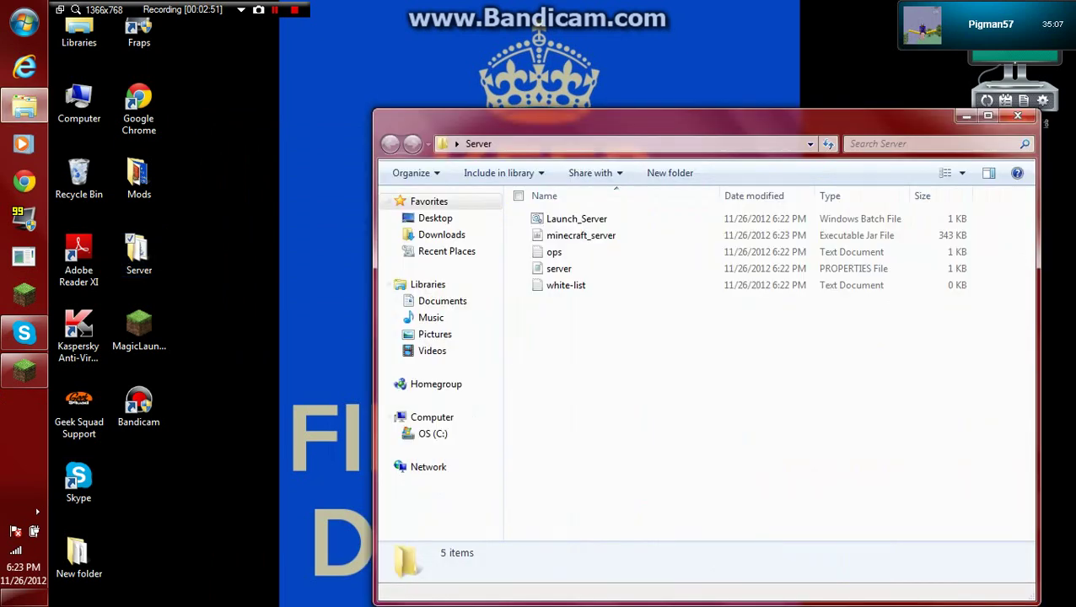
Try running minecraft_server.jar twice and dismiss the corrupt jarfile errors.
left_click_drag(580, 379, 606, 379)
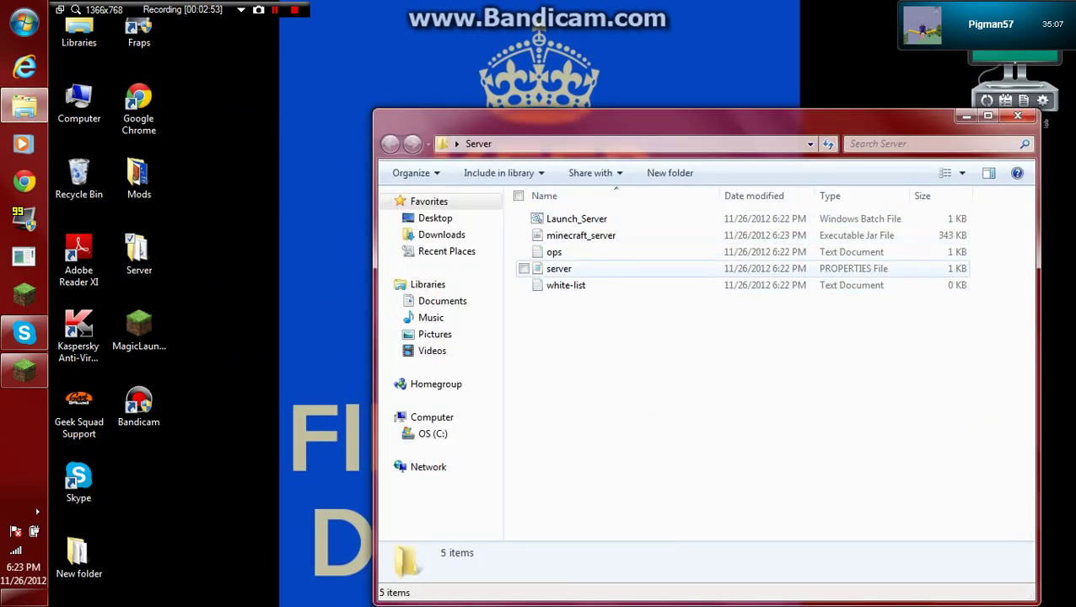
double_click(581, 235)
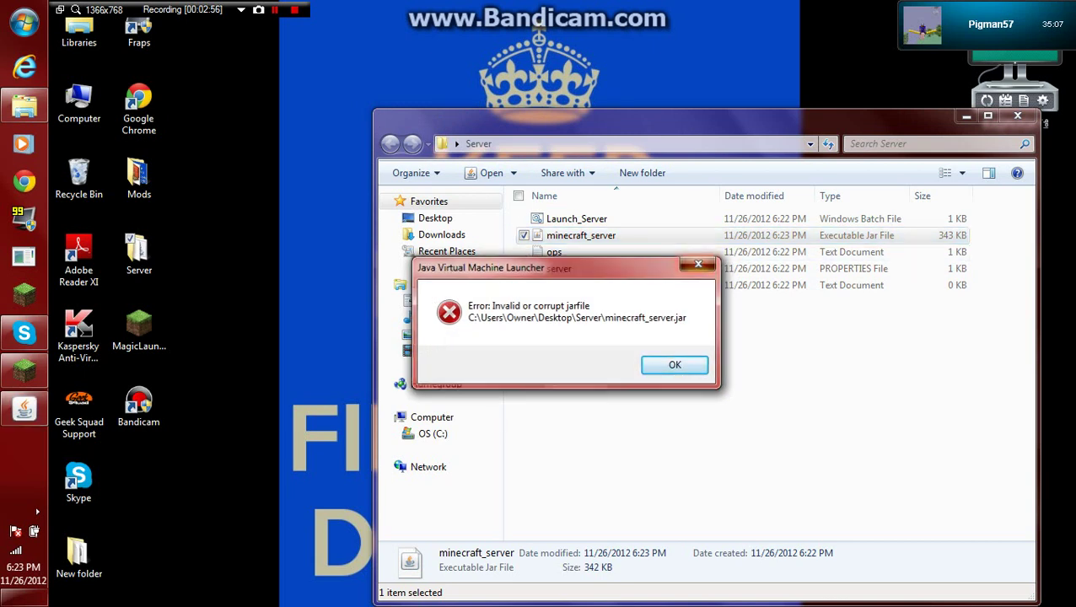
left_click(700, 263)
left_click(641, 379)
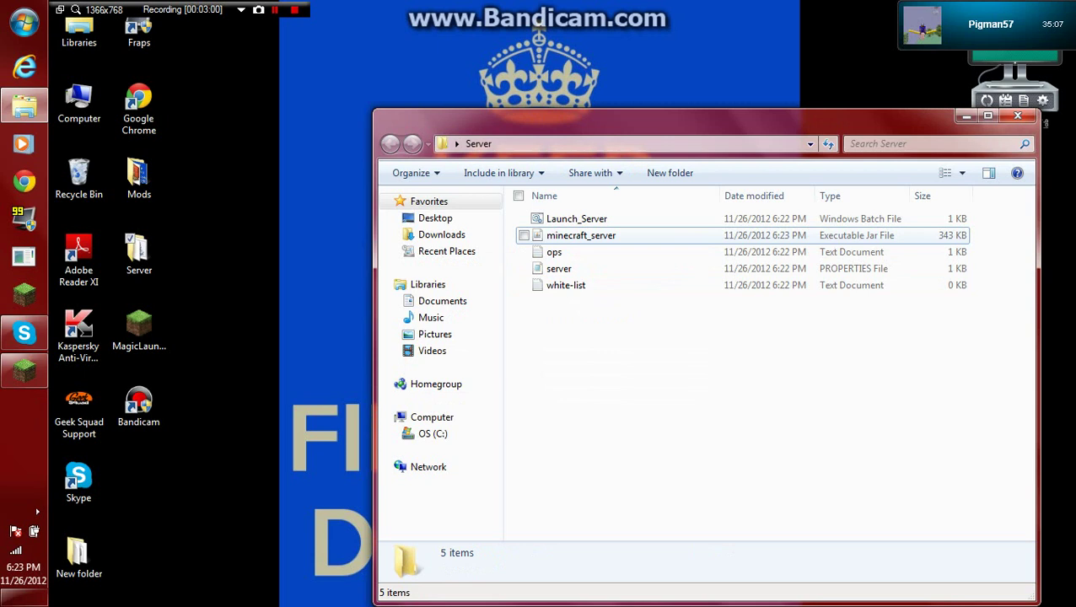
double_click(581, 235)
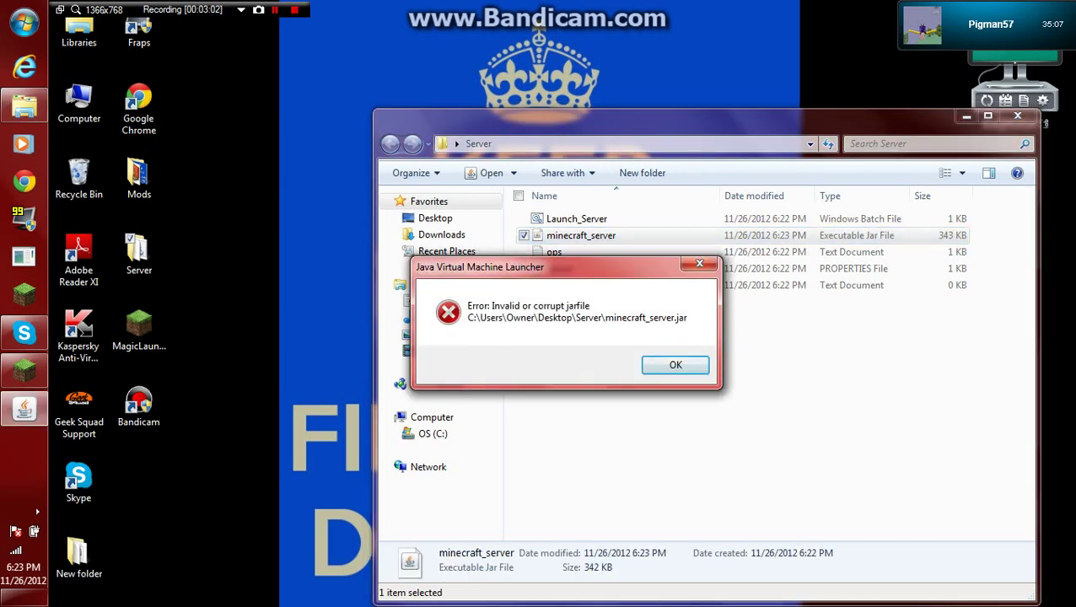
left_click(700, 263)
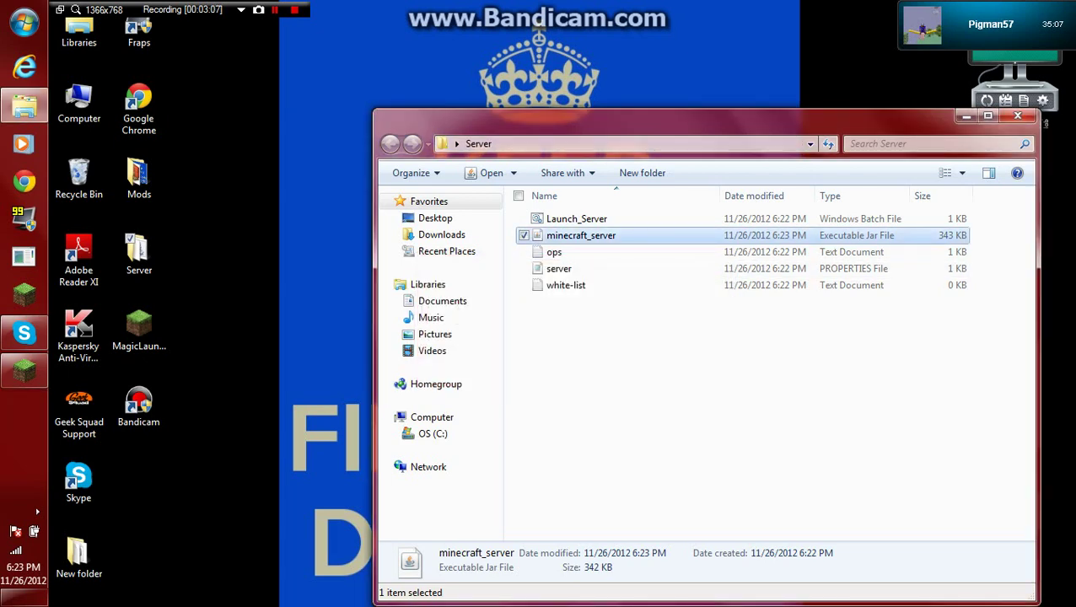
Rearrange the Server folder window to show Launch_Server, ops, server and white-list files.
double_click(675, 118)
left_click(590, 380)
left_click(506, 31)
left_click_drag(637, 6, 636, 55)
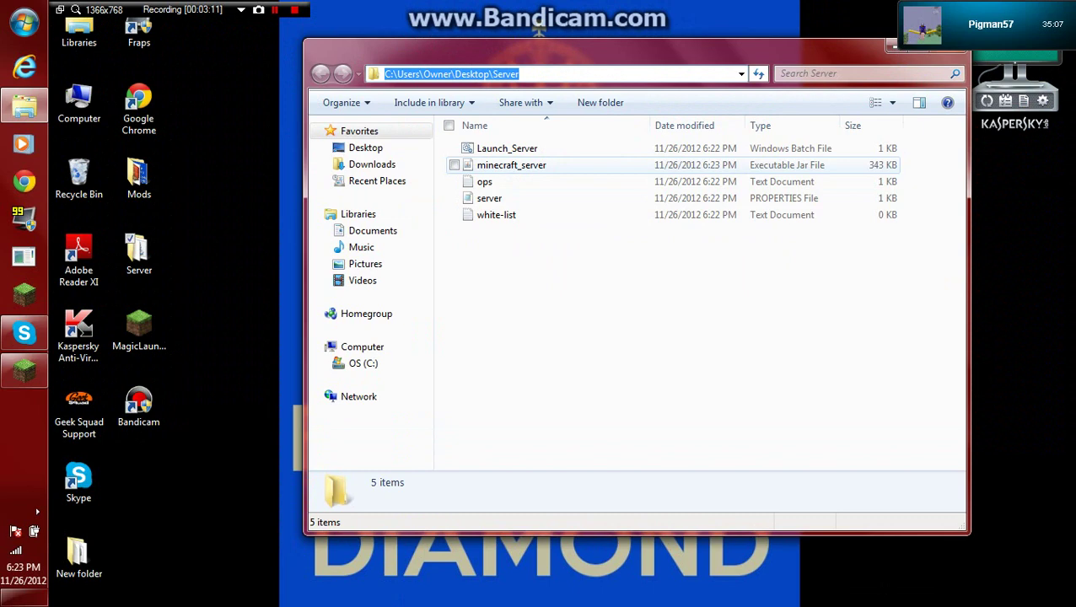
left_click(506, 149)
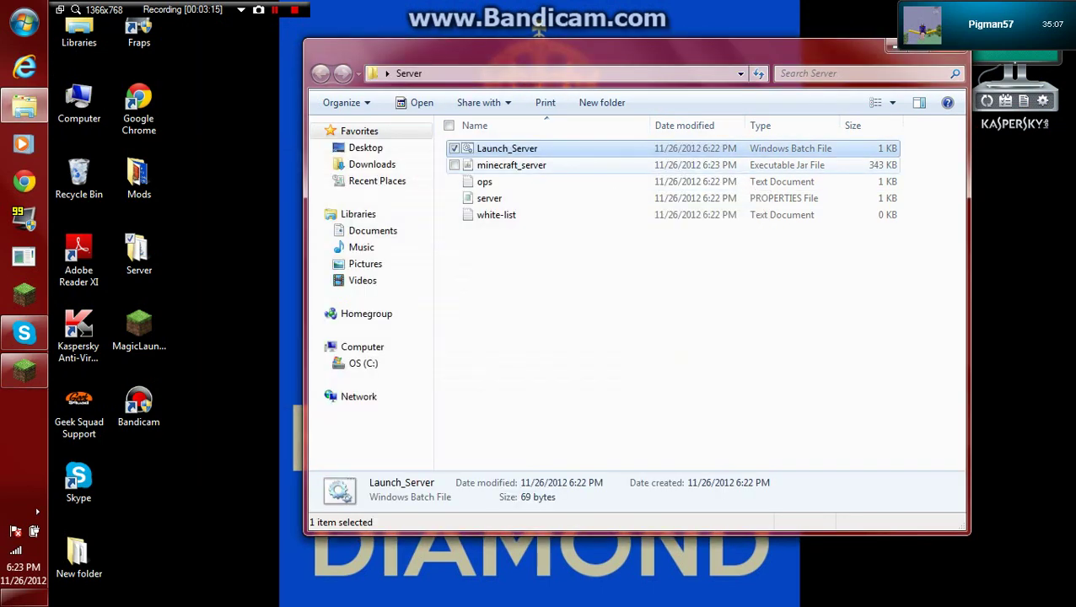
left_click(674, 337)
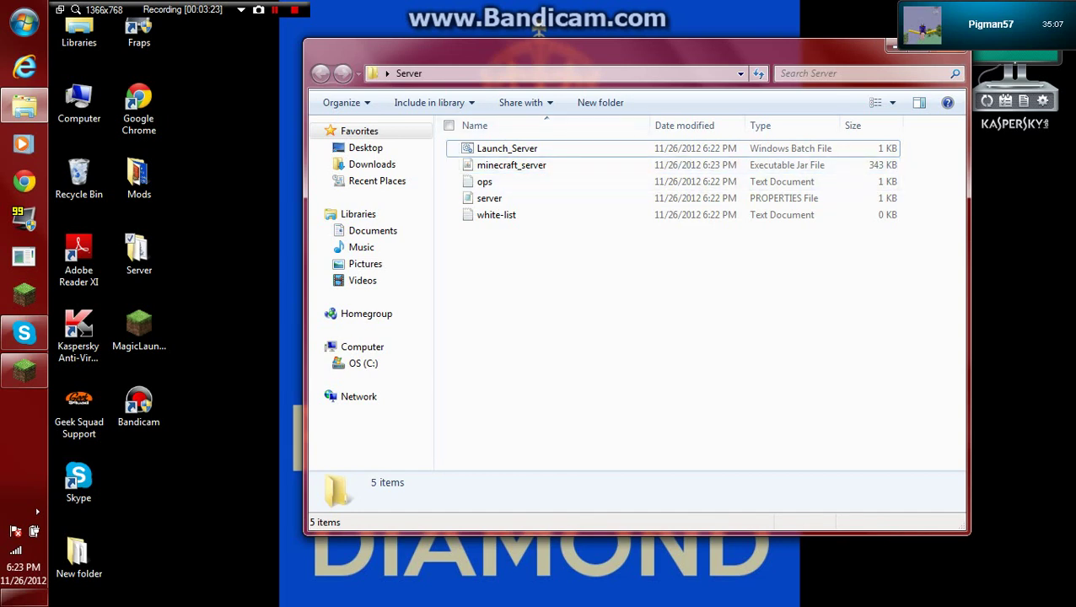
left_click_drag(591, 51, 557, 58)
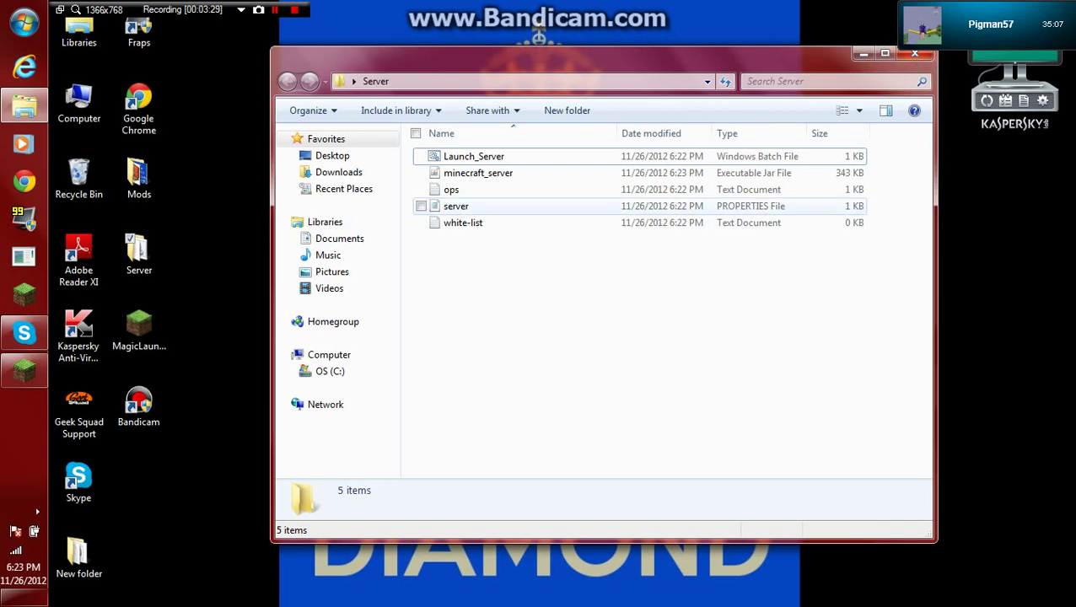
View server.properties and ops.txt in Notepad, then close them and the Server folder.
double_click(456, 205)
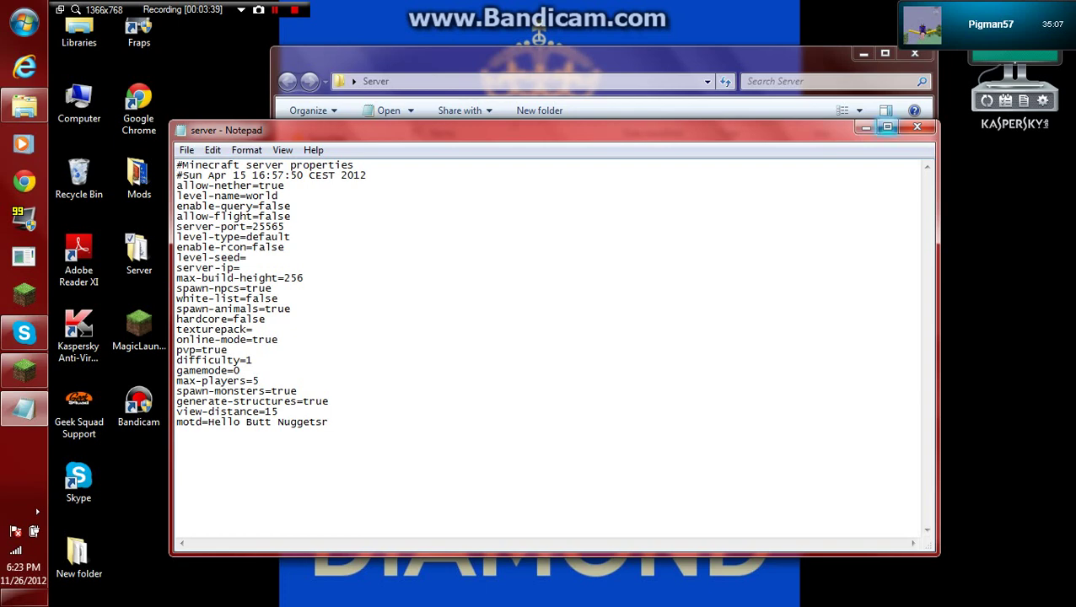
left_click(916, 126)
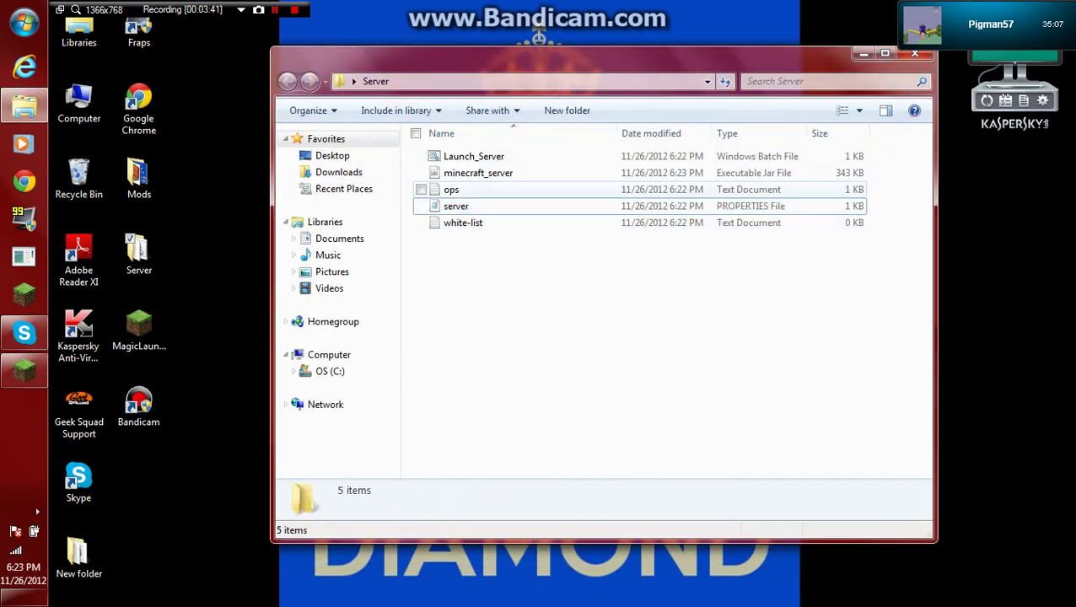
double_click(451, 189)
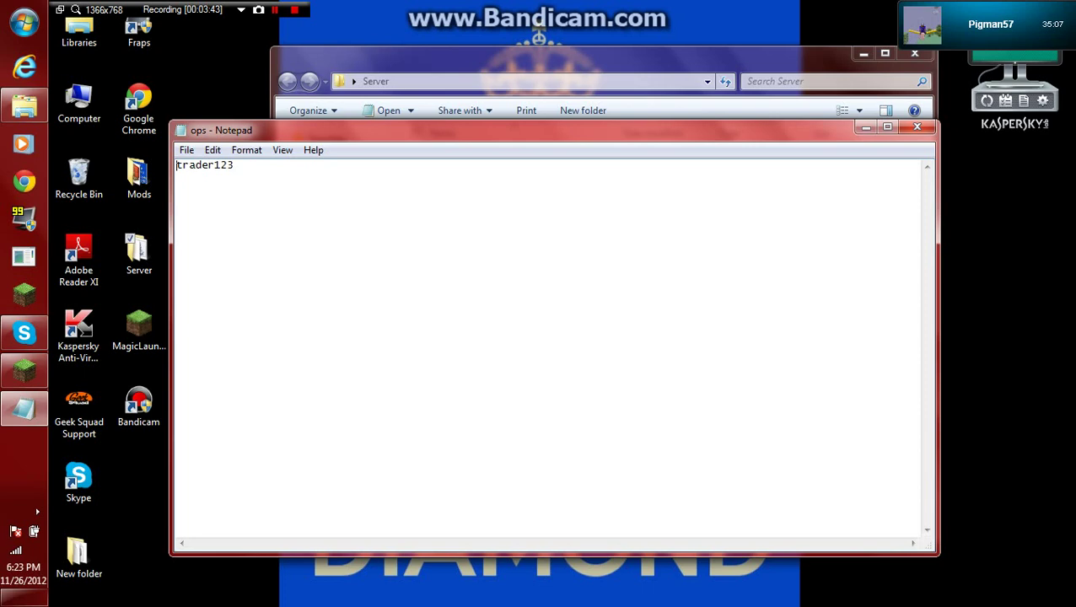
left_click(917, 127)
left_click_drag(590, 53, 505, 84)
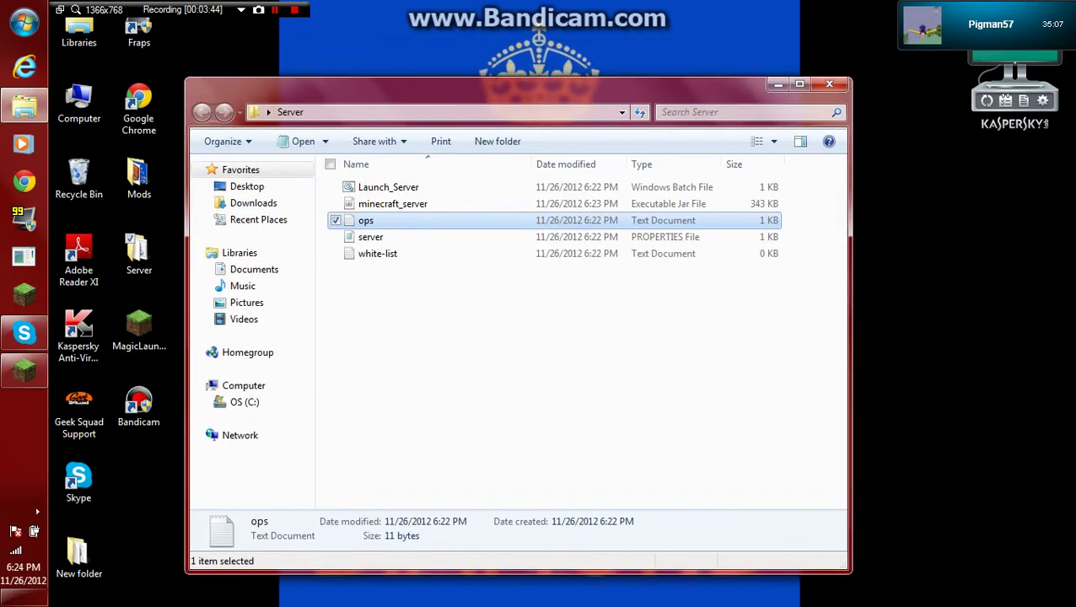
key("alt+F4")
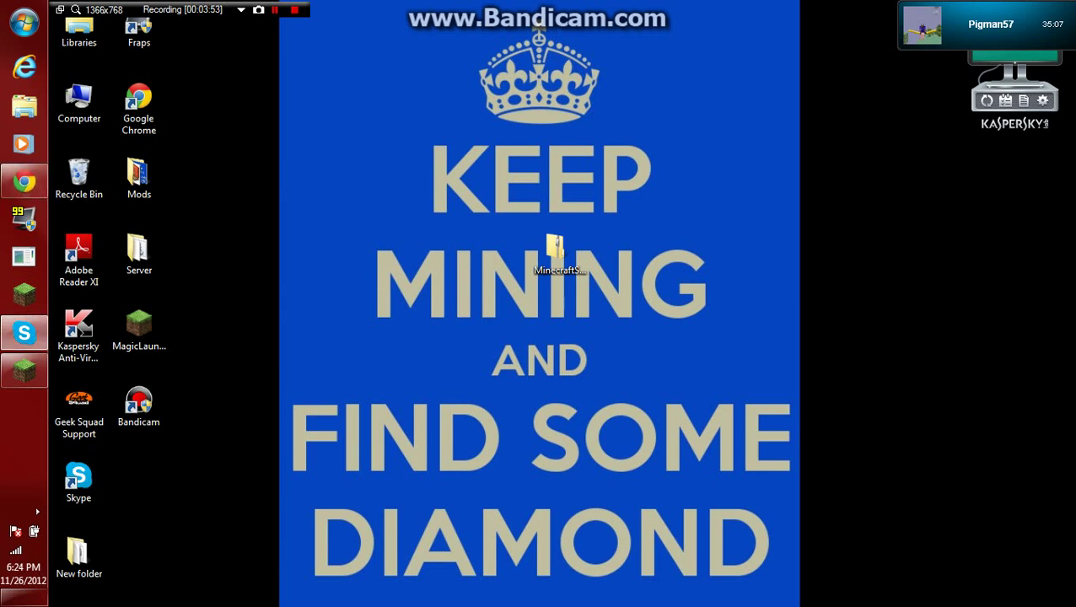
Launch Chrome and load the router admin page at 192.168.1.1.
left_click(24, 181)
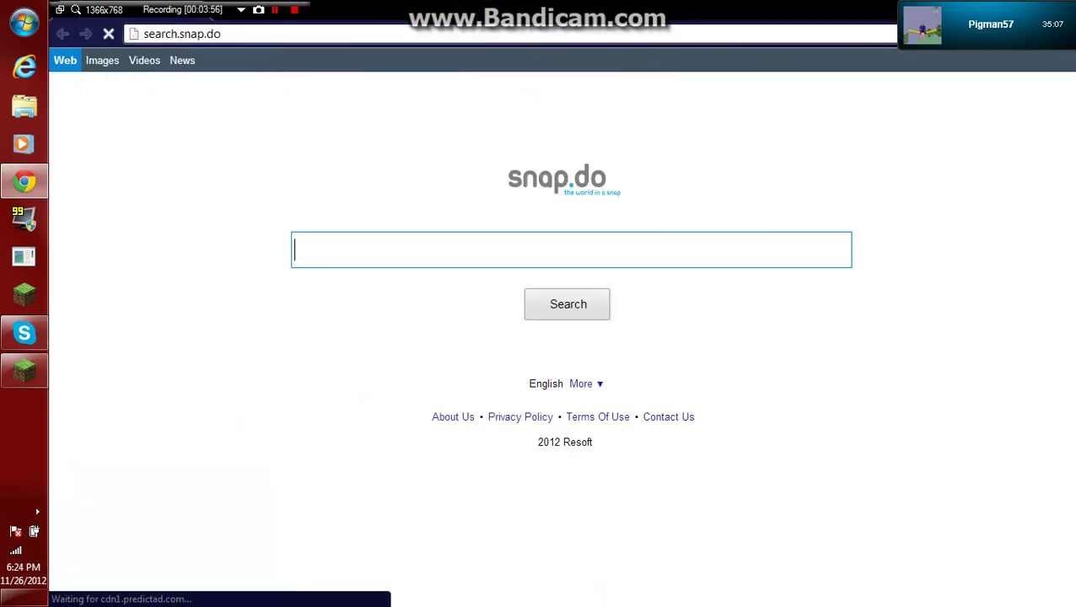
key("ctrl+l")
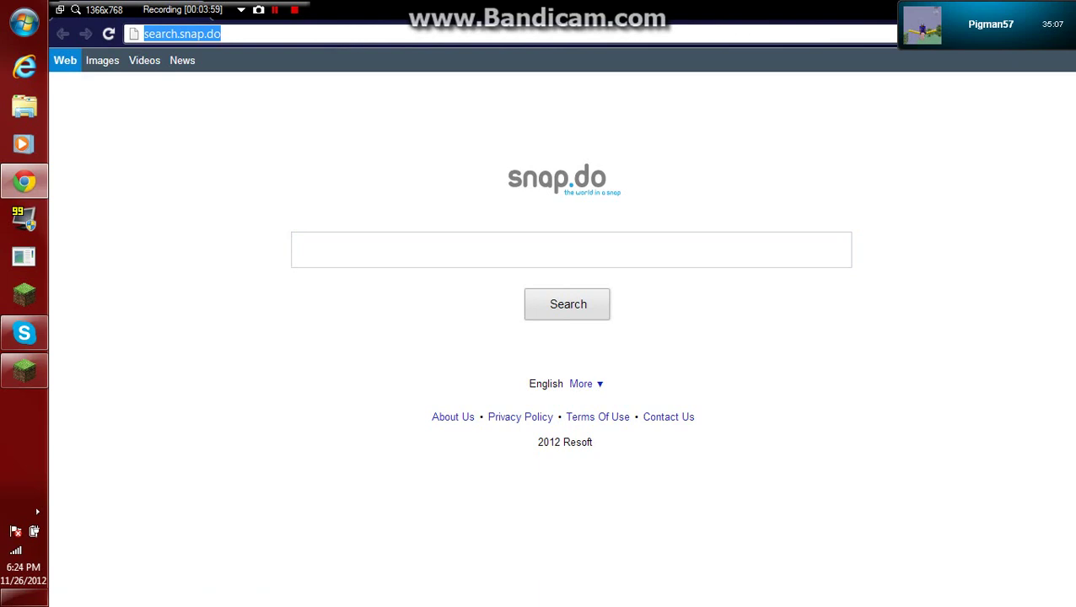
key("BackSpace")
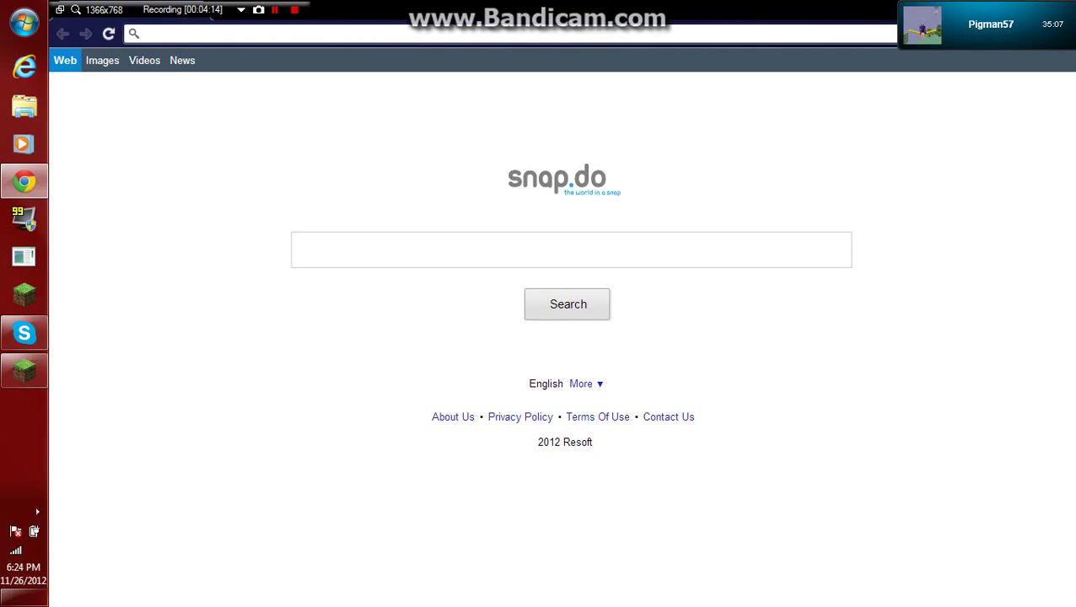
type("192.1")
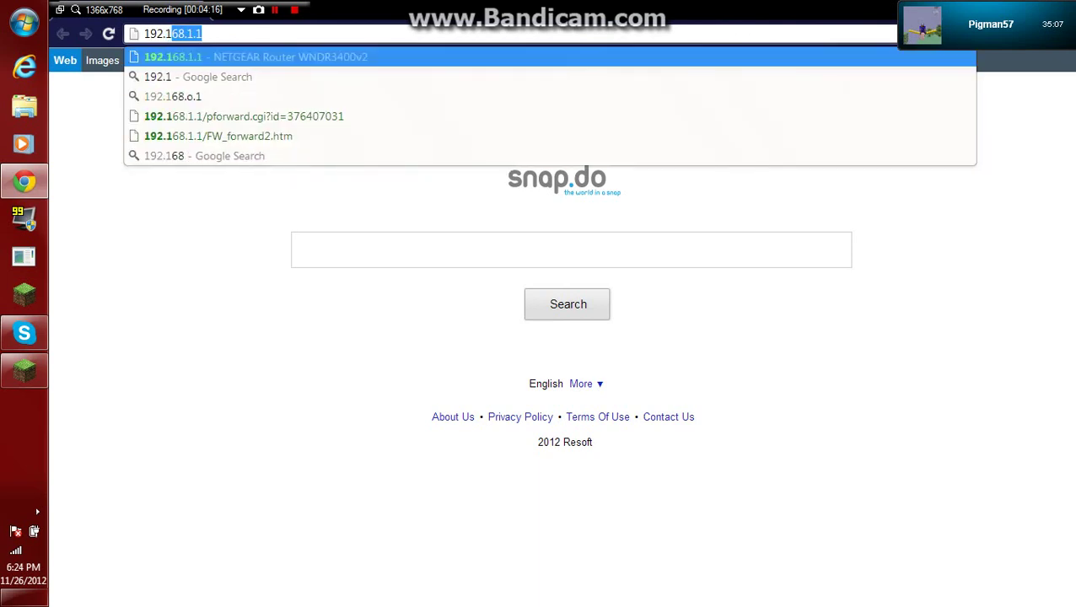
type("68.1.1")
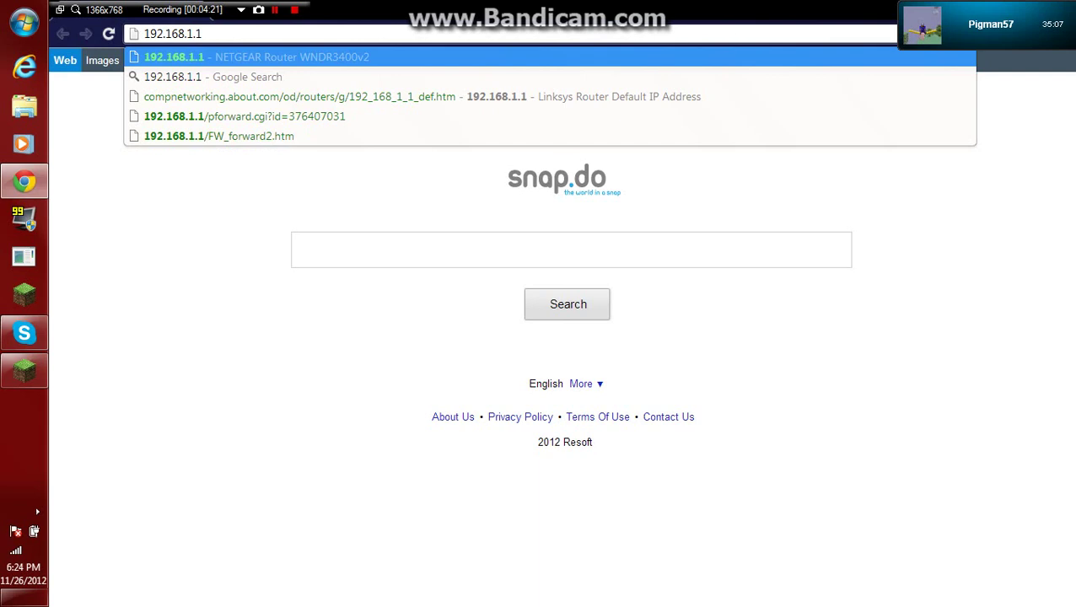
key("Return")
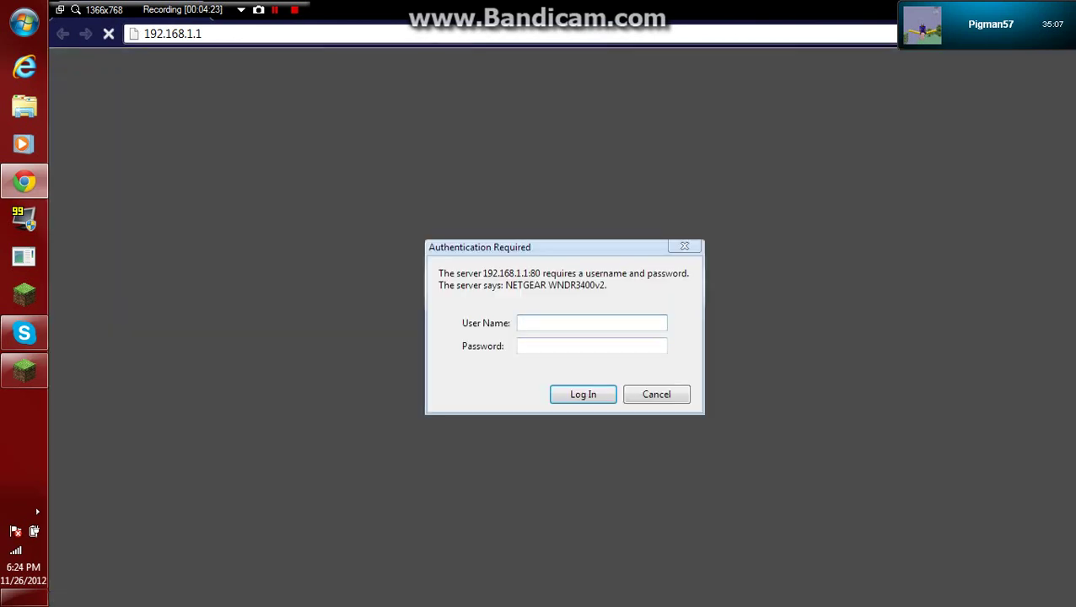
Sign in to the router with its username and password.
type("admin")
left_click(592, 346)
type("********")
key("Return")
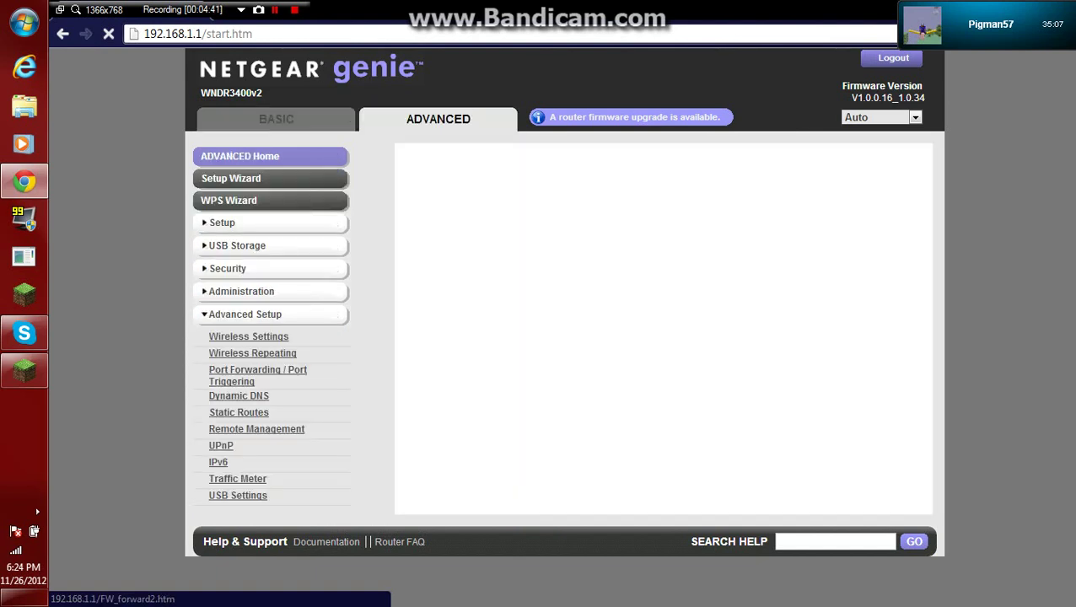
Open Port Forwarding and bring up the Ports - Custom Services form.
left_click(257, 371)
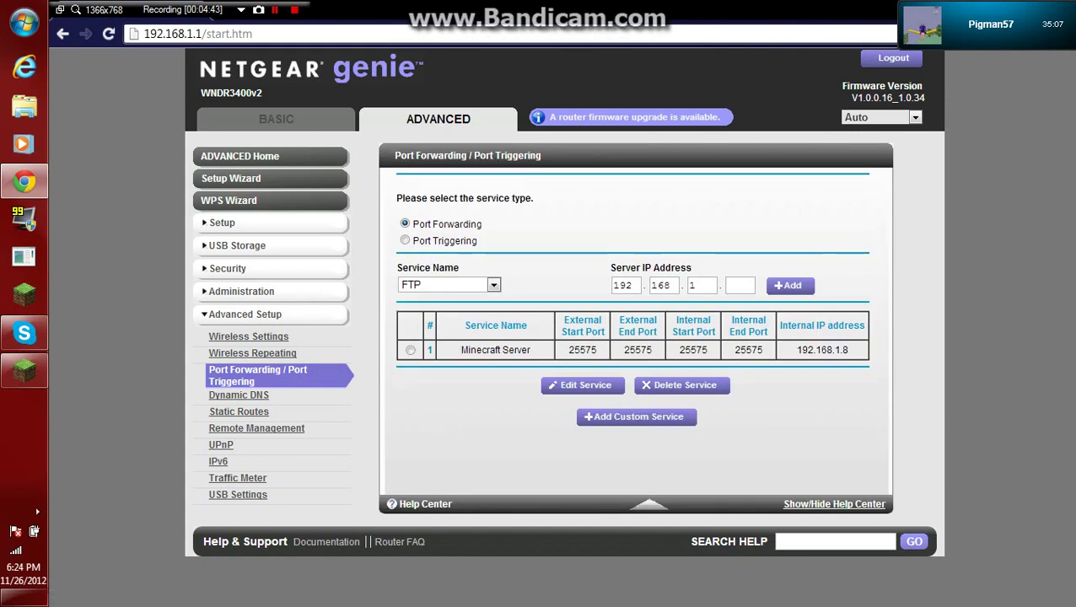
left_click_drag(740, 350, 405, 304)
left_click(405, 304)
key("Return")
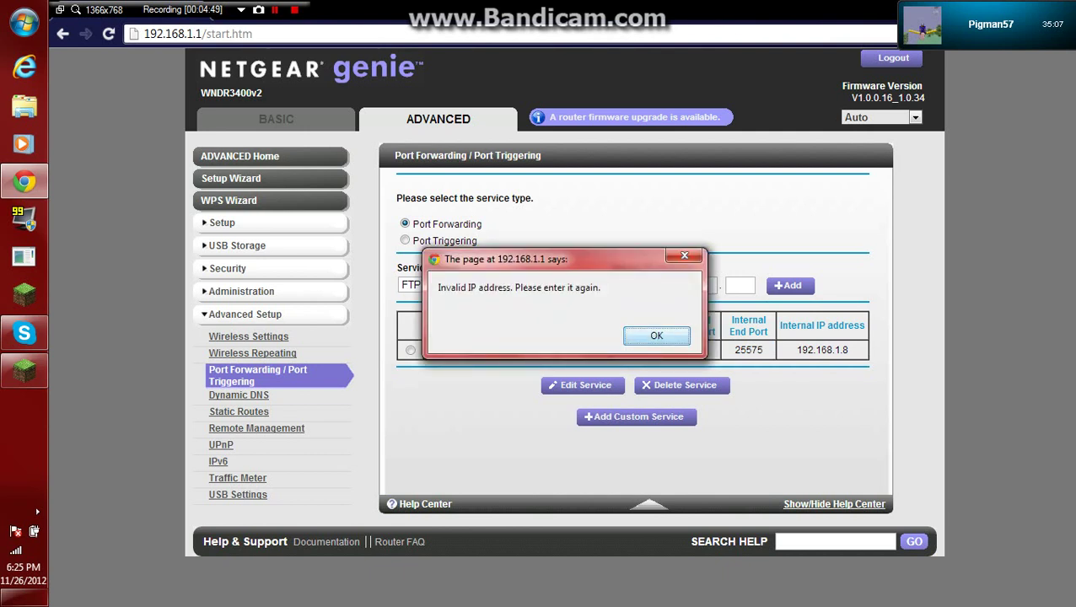
key("Return")
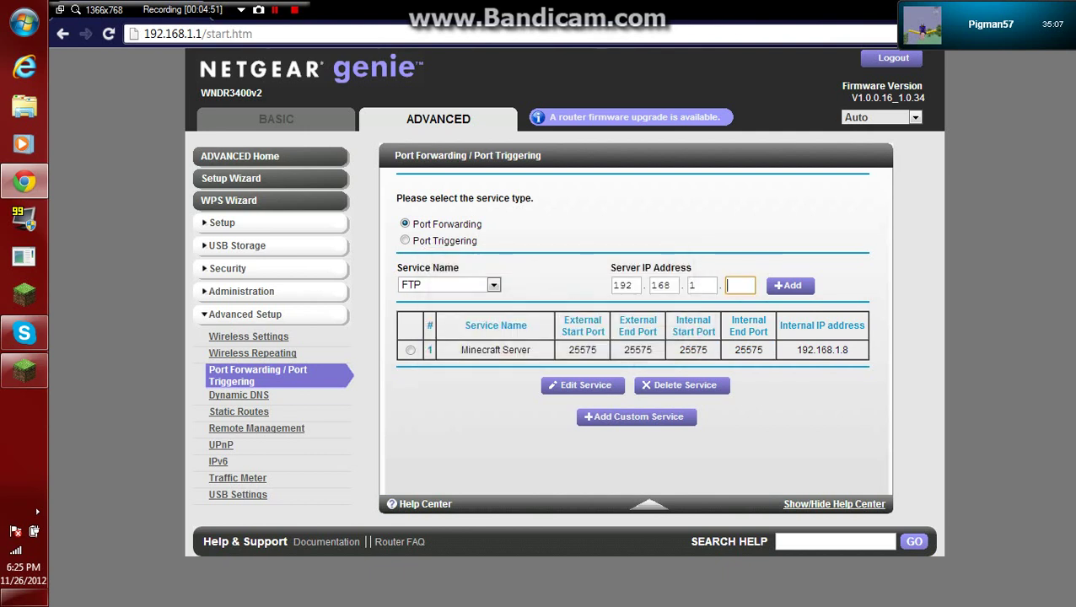
key("F5")
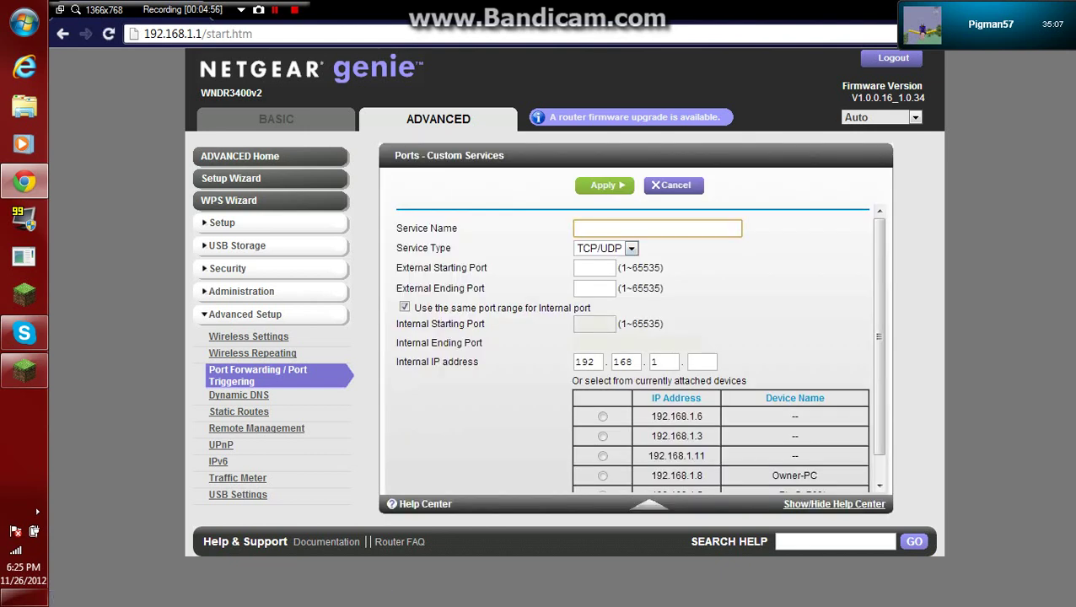
Name the custom service 'Minecraft Server' and keep the TCP/UDP service type.
type("Minecrfta")
key("BackSpace")
key("BackSpace")
key("BackSpace")
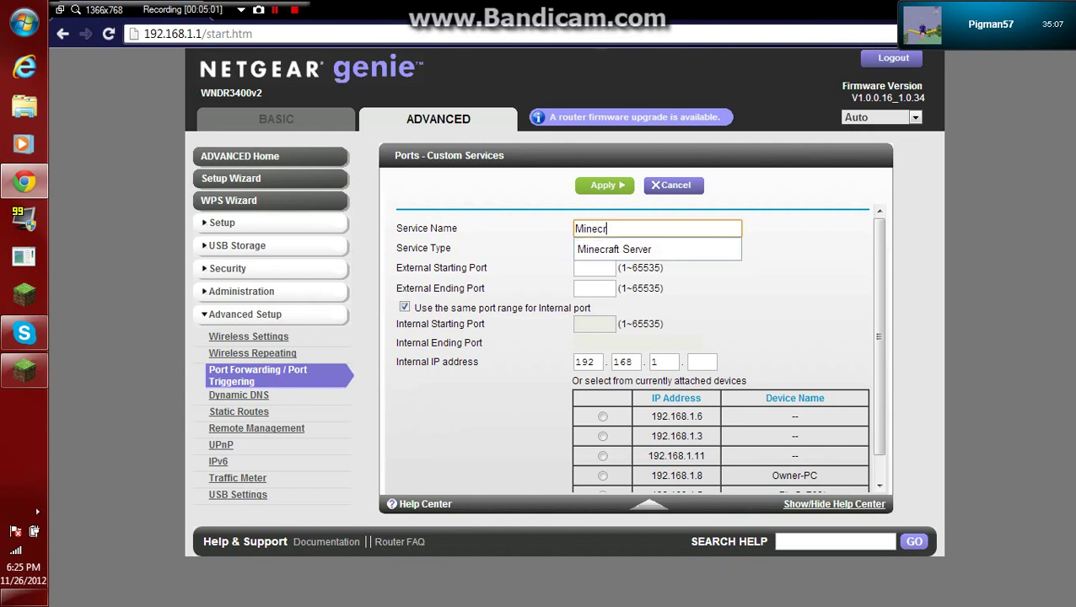
type("aft server")
key("Down")
key("Return")
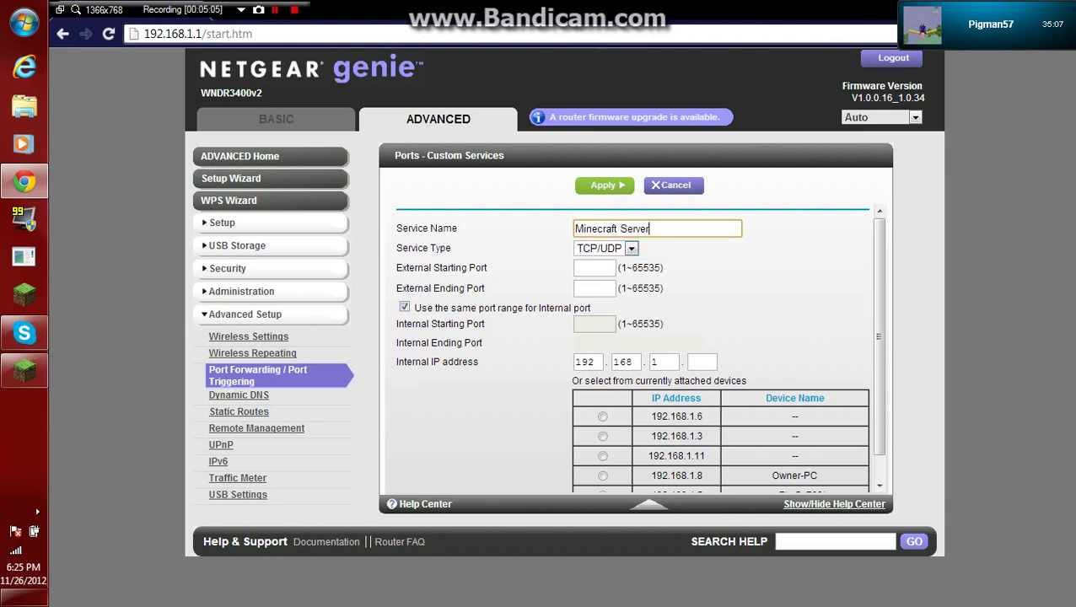
key("Tab")
key("alt+Down")
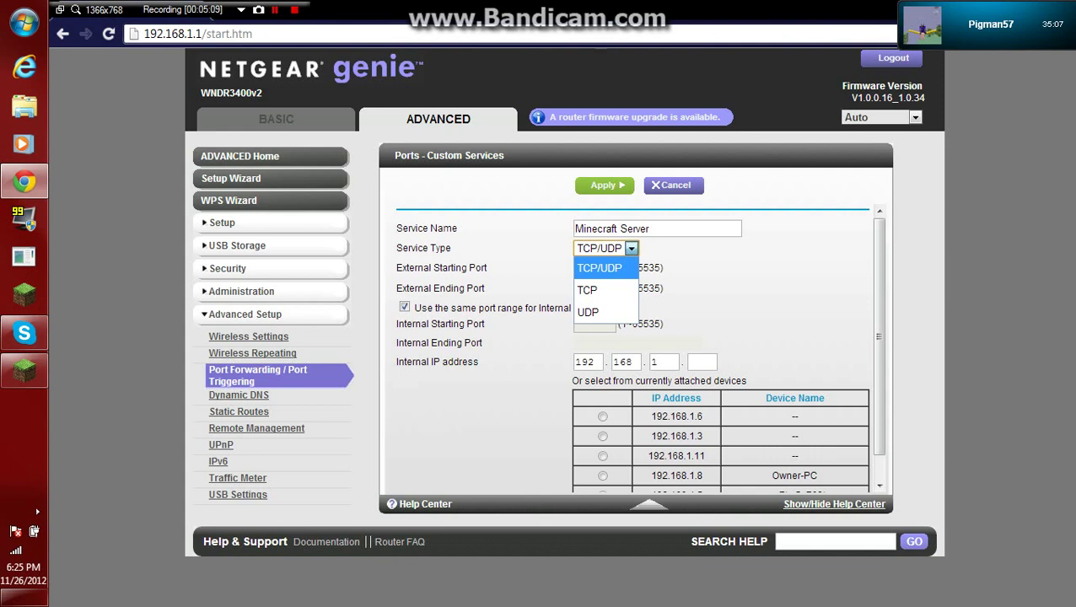
key("Return")
key("Tab")
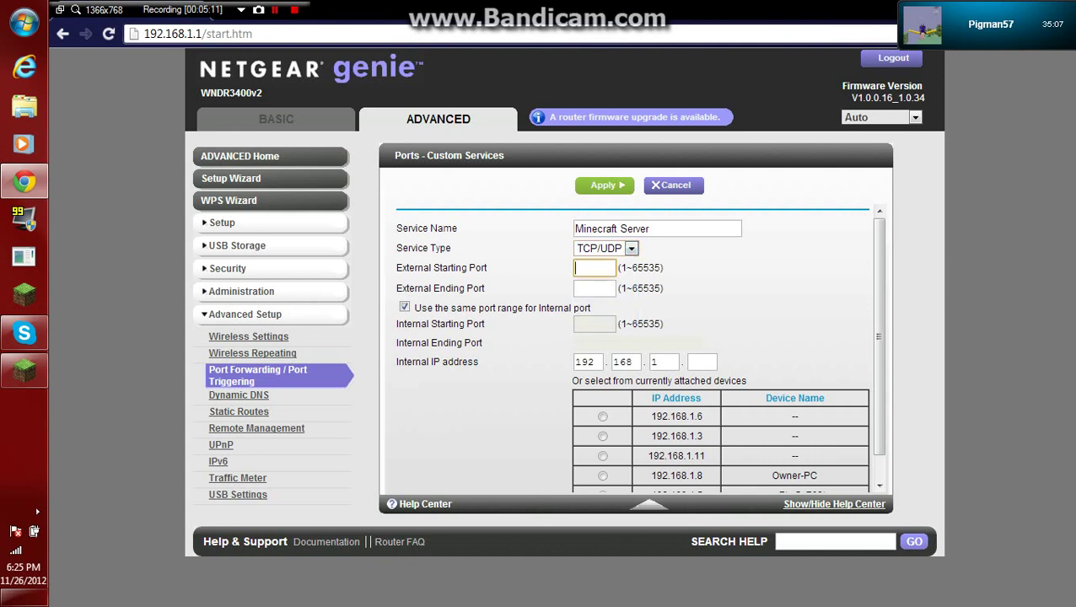
Set the external starting and ending ports both to 25565.
type("25565")
key("Down")
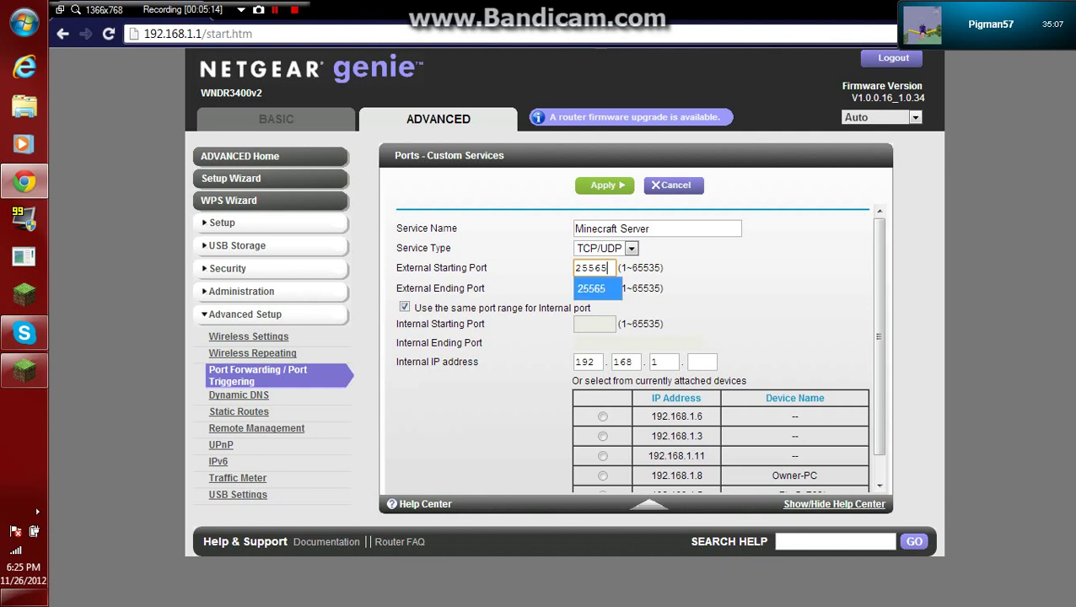
key("Return")
key("Tab")
type("25565")
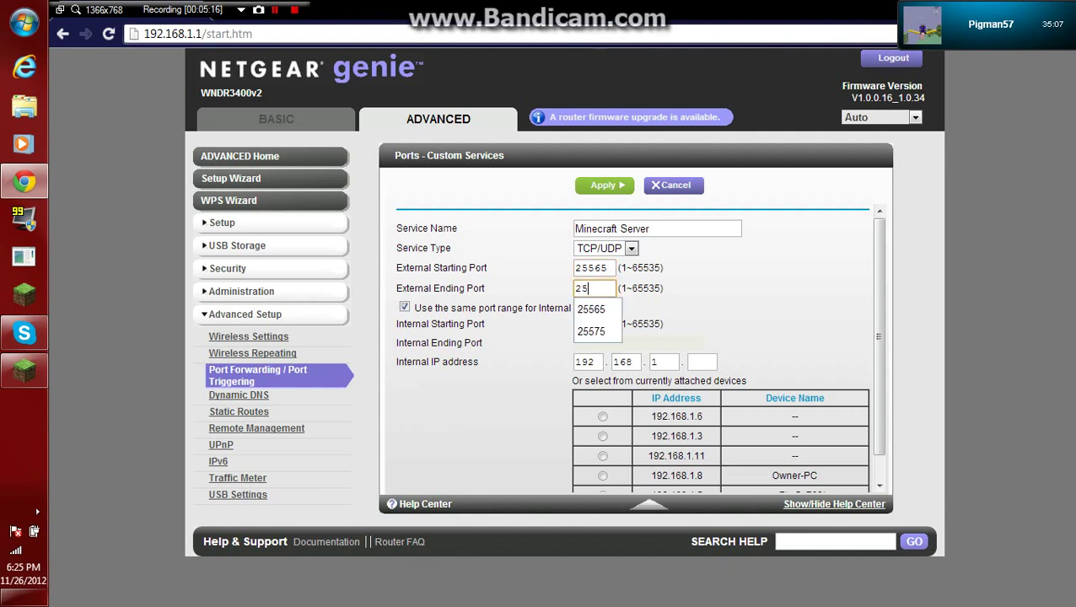
right_click(607, 293)
key("Escape")
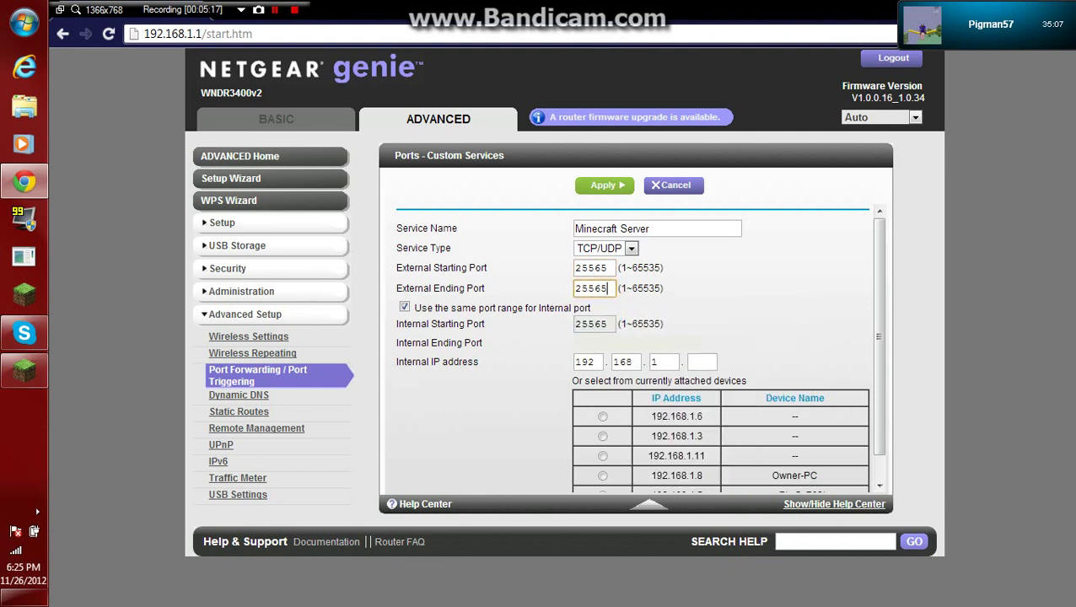
Leave the internal IP's last octet blank for now and bring up the Start menu.
left_click(702, 362)
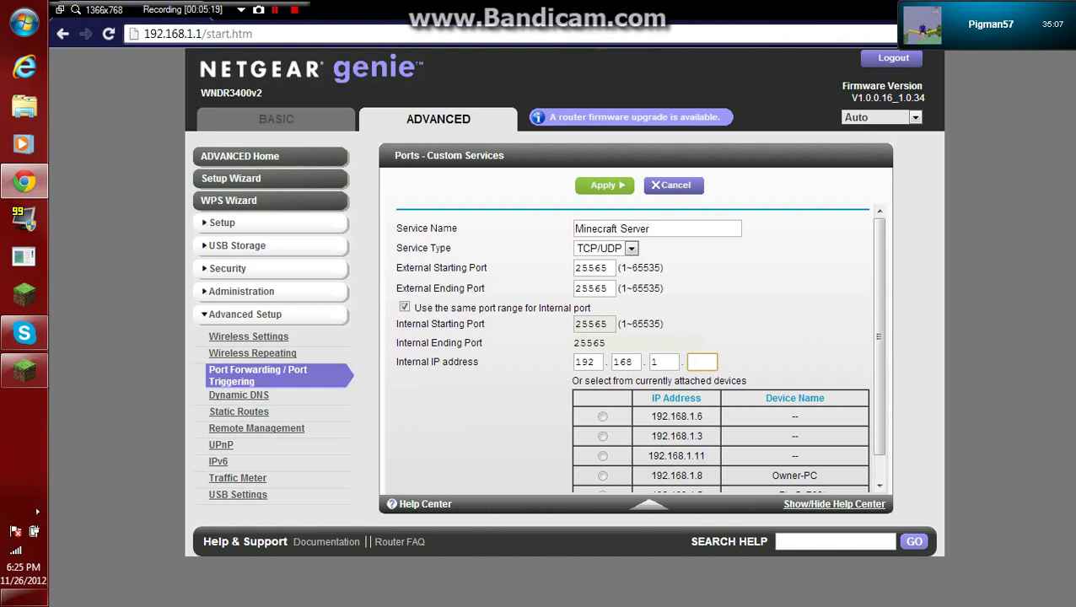
scroll(632, 346, "down", 1)
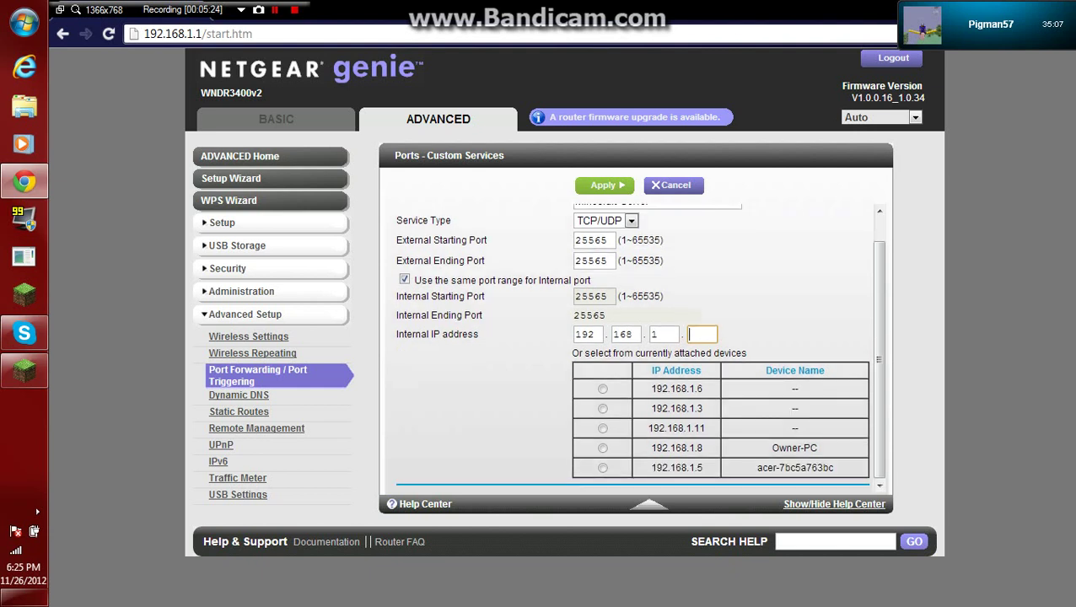
key("Down")
key("Tab")
key("super")
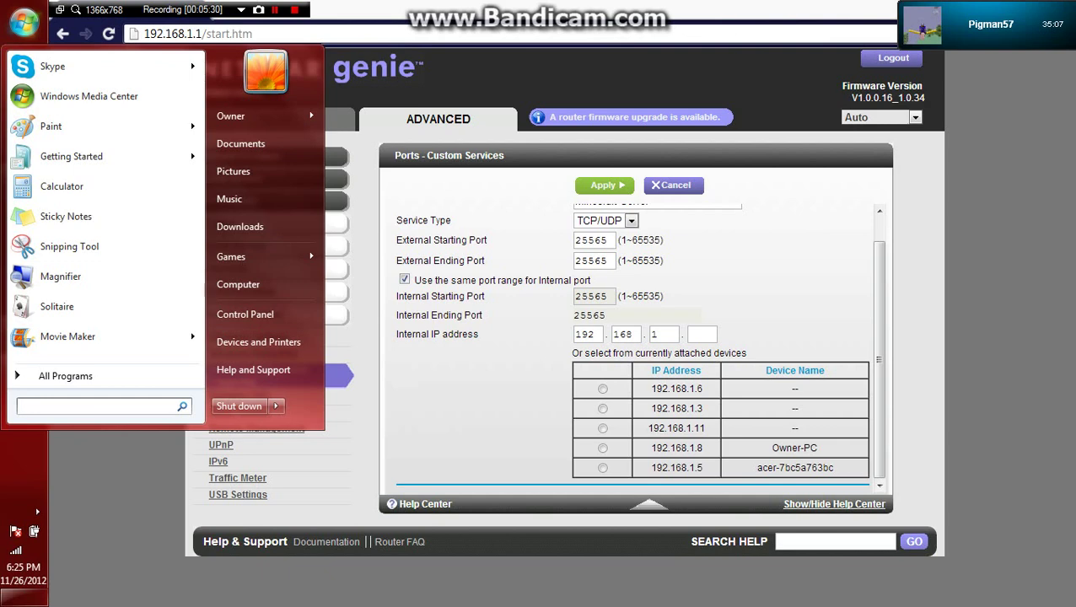
Run ipconfig in Command Prompt to find the PC's IPv4 address, 192.168.1.8.
type("cmd")
key("Return")
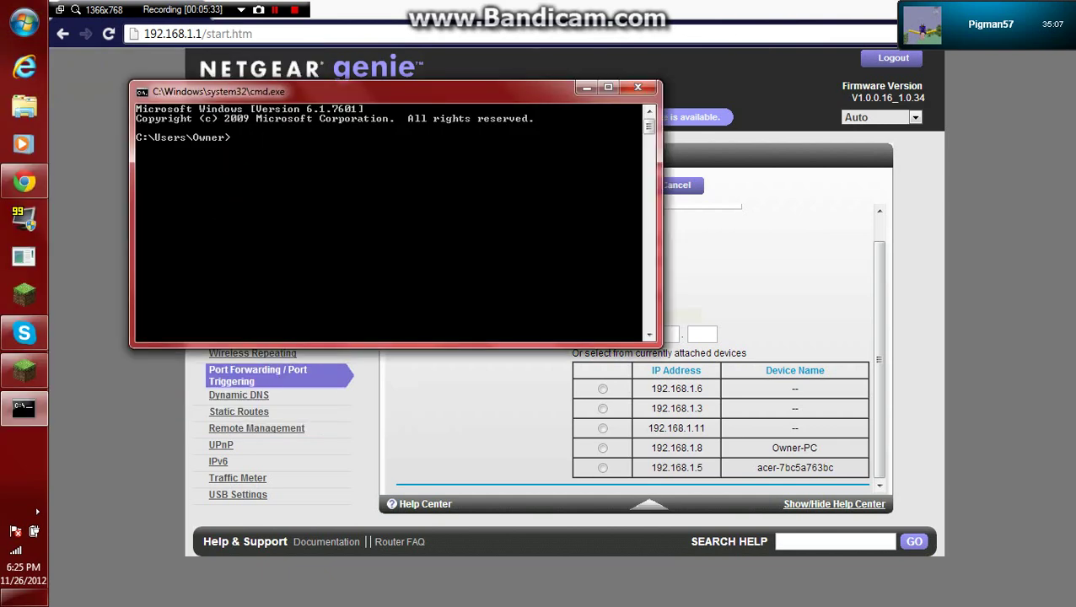
type("ipconfig")
key("Return")
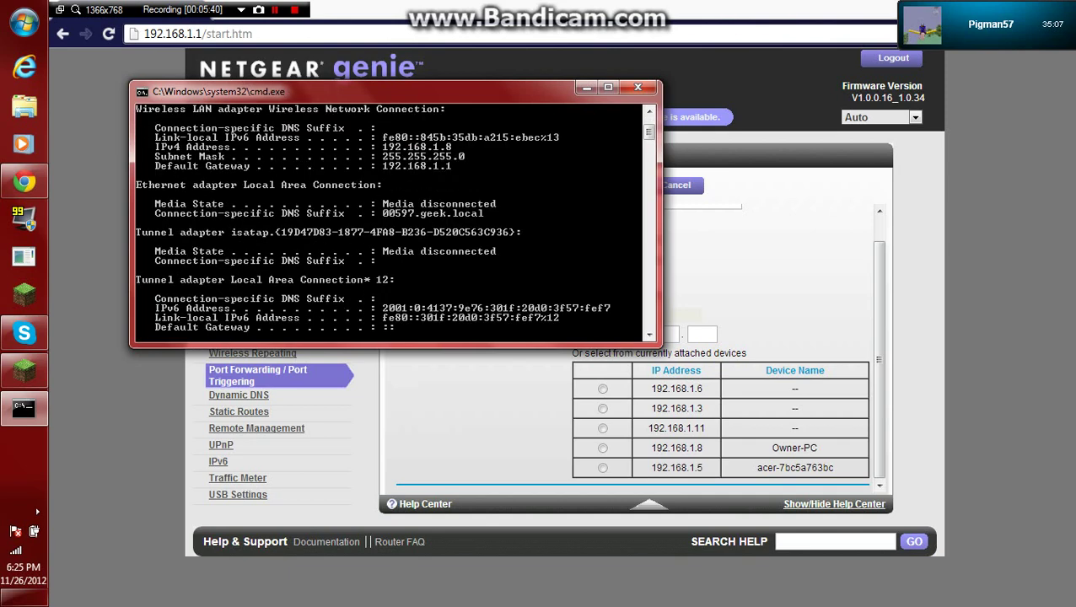
scroll(392, 219, "up", 3)
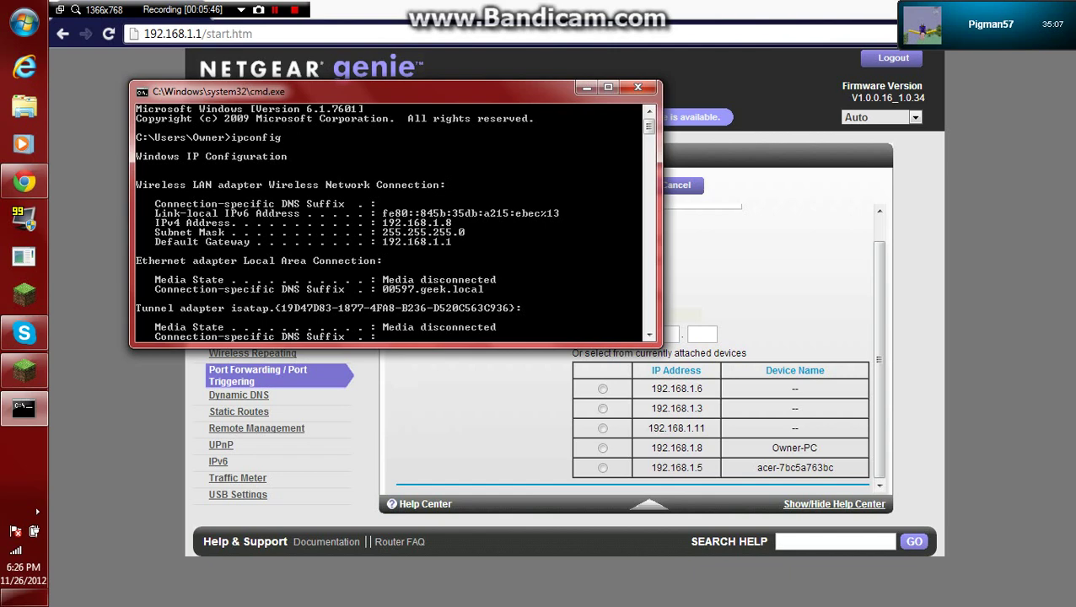
Set the internal IP's last octet to 8 and apply the Minecraft Server rule.
left_click(638, 87)
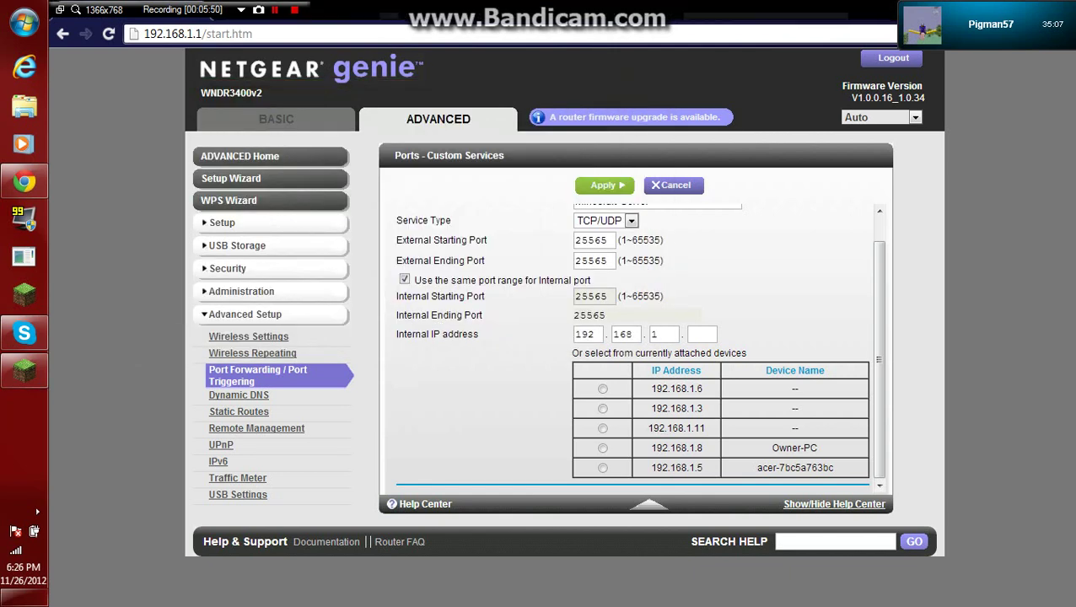
type("8")
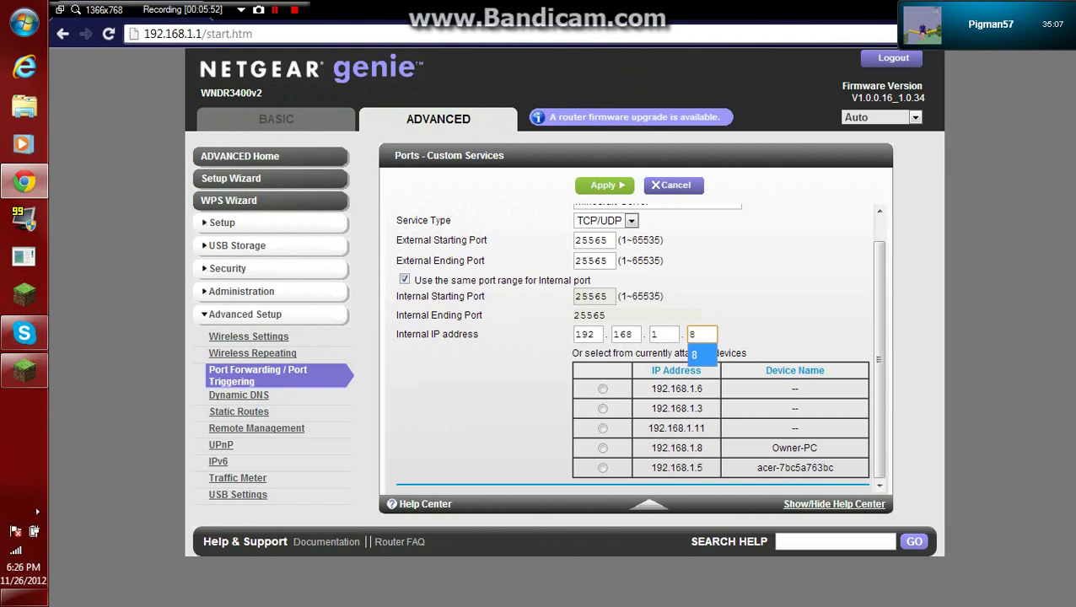
key("Tab")
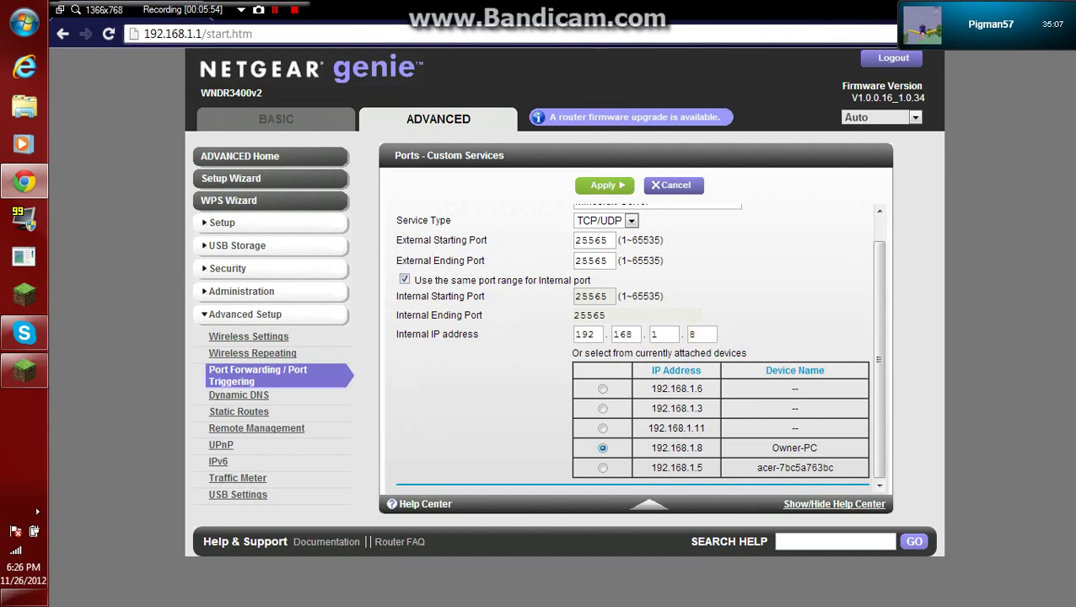
key("Return")
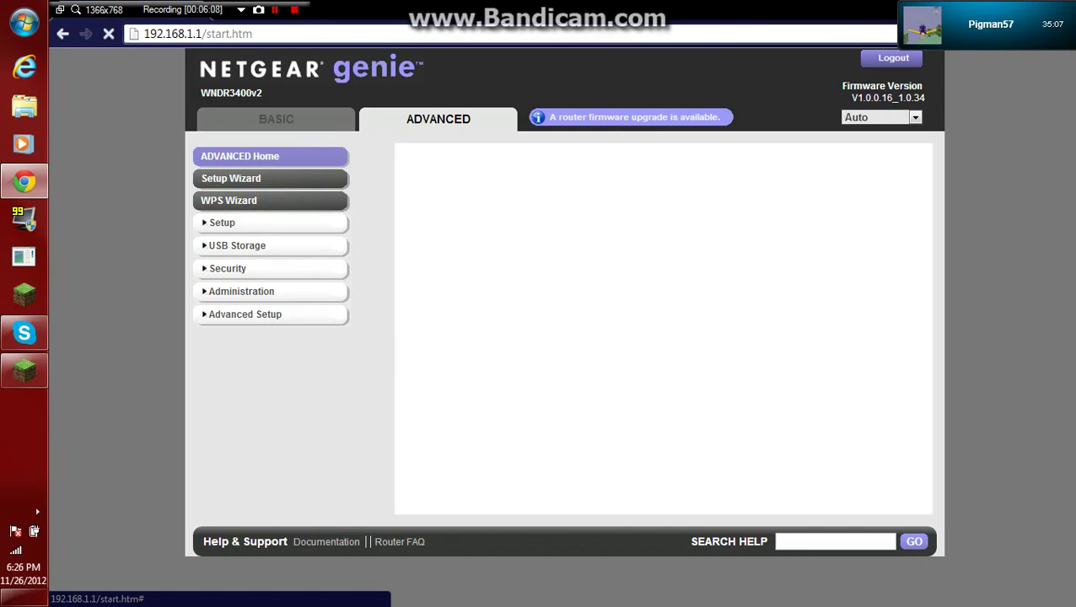
Reopen the Port Forwarding / Port Triggering page to check the rule, then close Chrome.
left_click(245, 314)
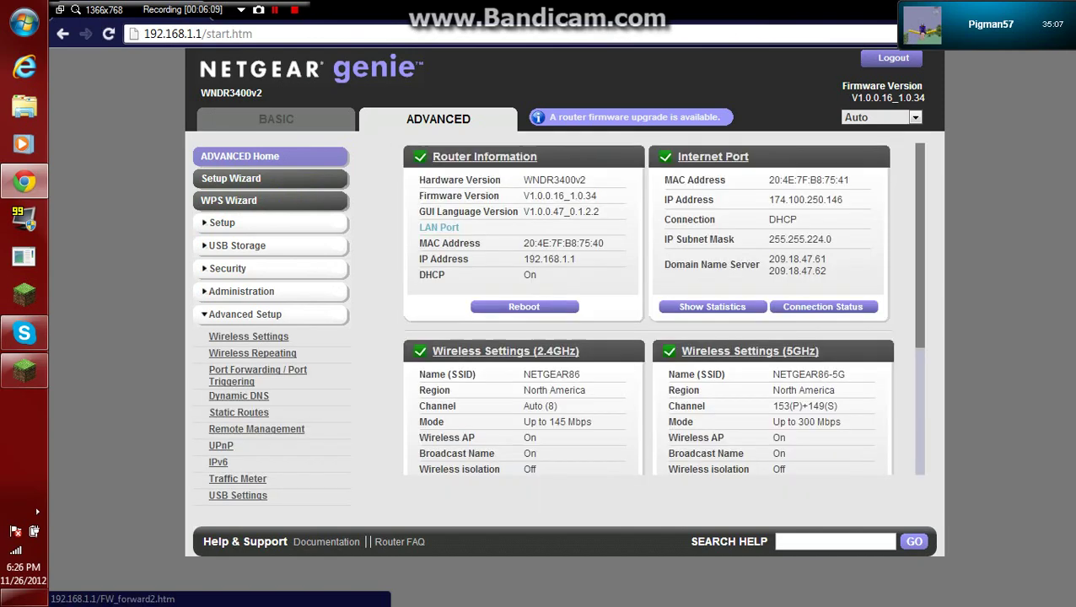
left_click(257, 375)
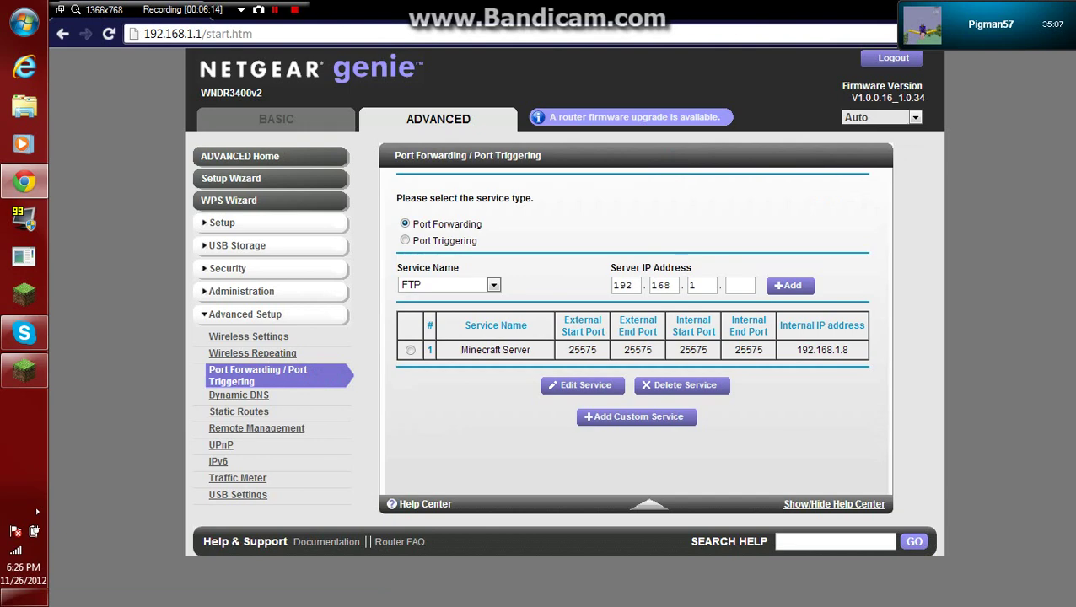
key("F11")
left_click_drag(591, 156, 548, 158)
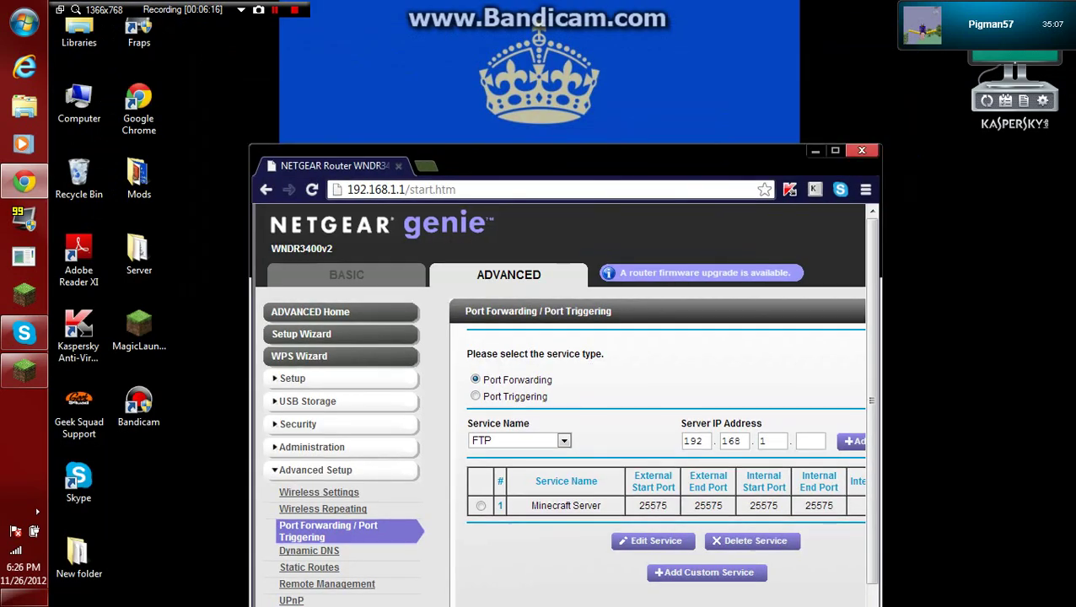
left_click(859, 149)
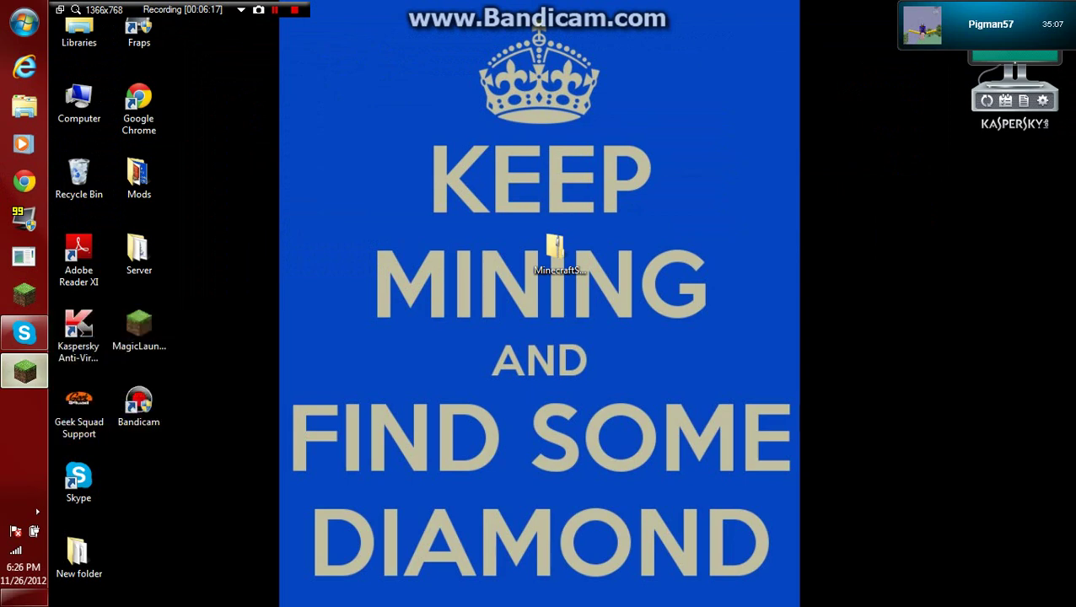
Bring Minecraft forward and open the multiplayer server list.
left_click(23, 369)
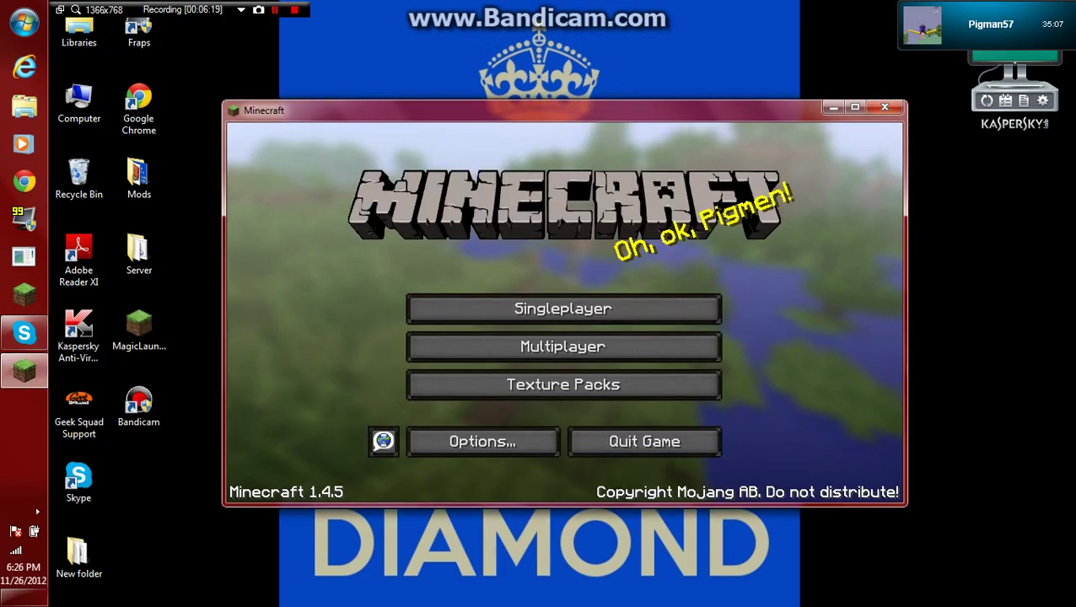
key("F11")
left_click(563, 293)
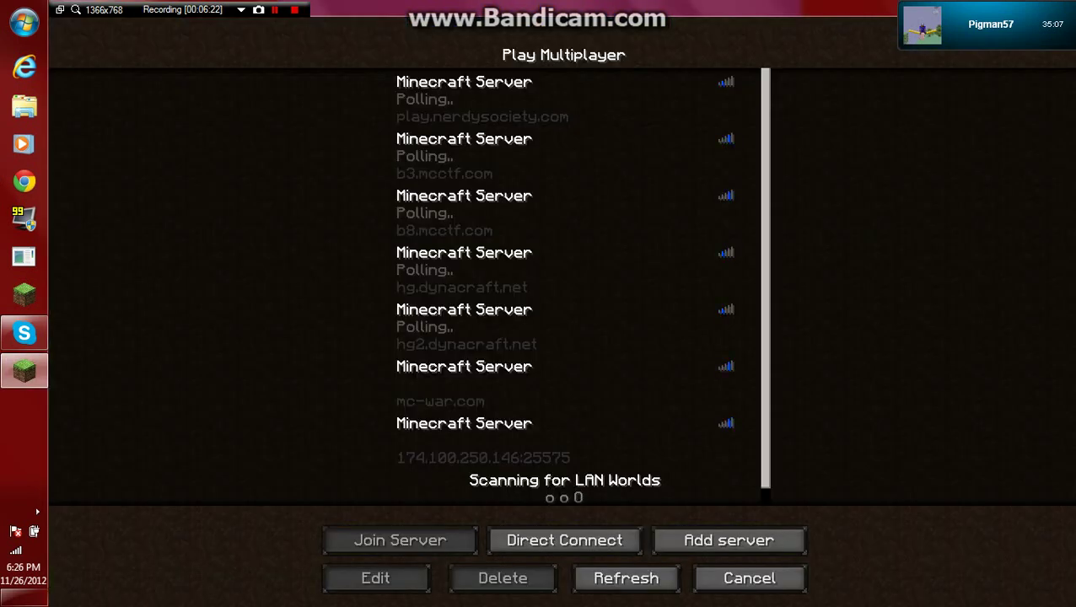
key("F11")
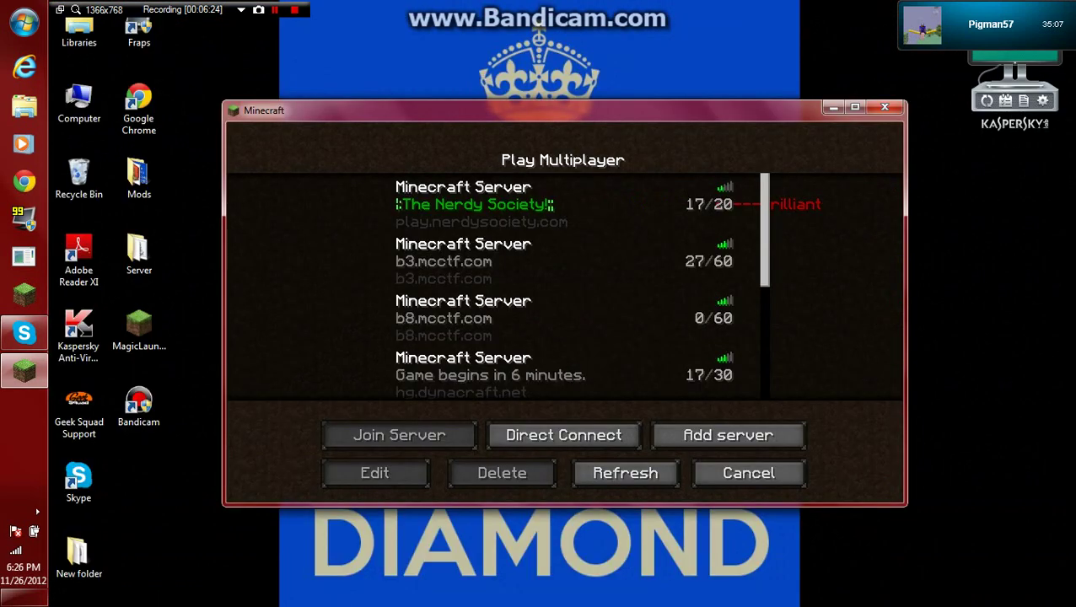
left_click(831, 107)
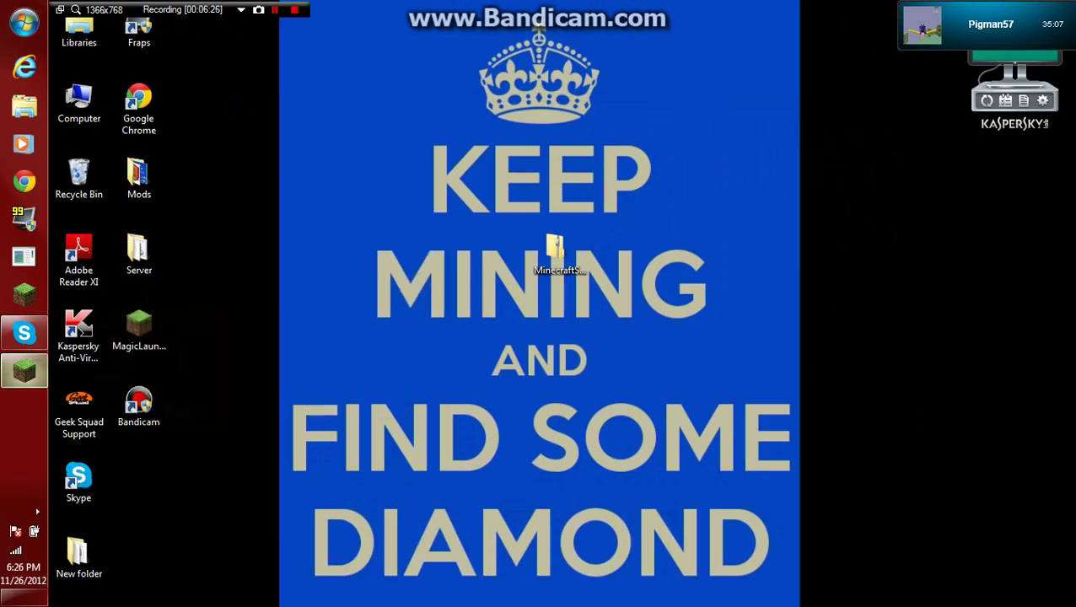
left_click(24, 370)
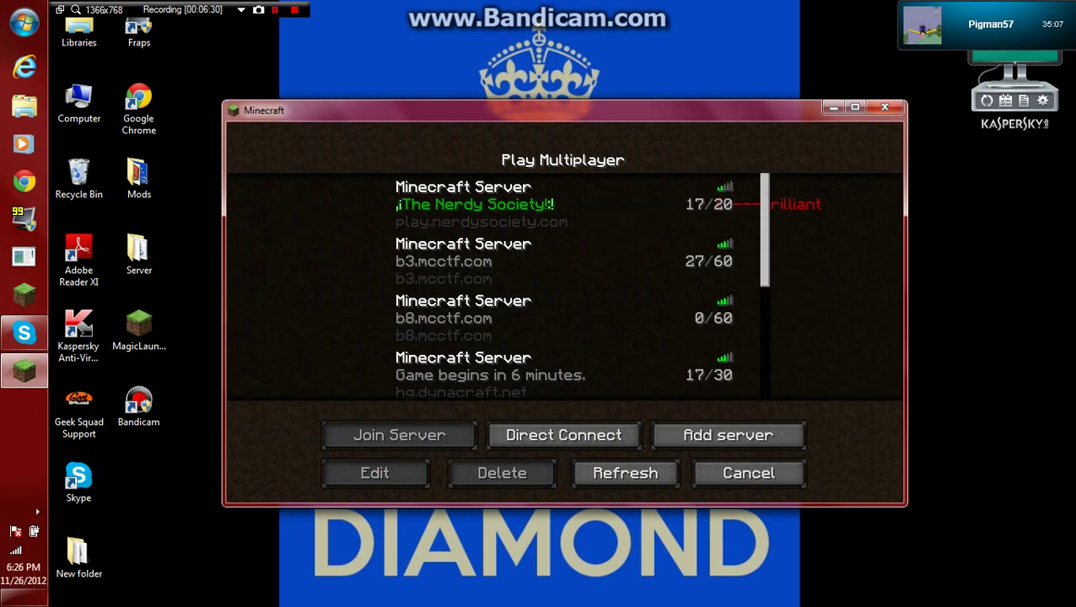
Check the 174.100.250.146:25575 entry unchanged, then add a server with address localhost.
scroll(725, 252, "down", 3)
left_click(523, 312)
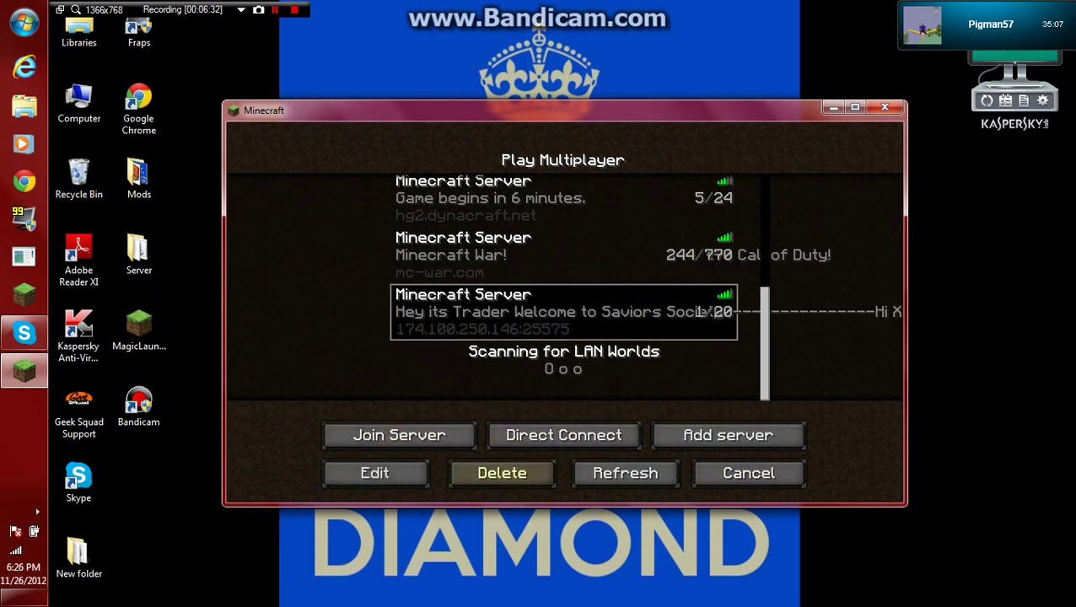
left_click(374, 473)
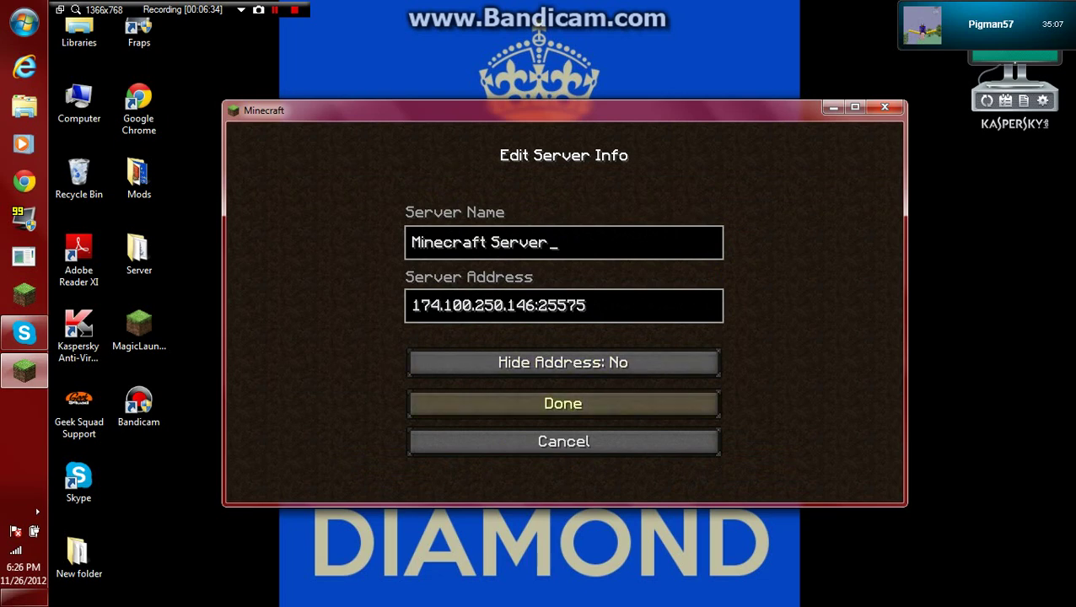
left_click(563, 405)
left_click(728, 435)
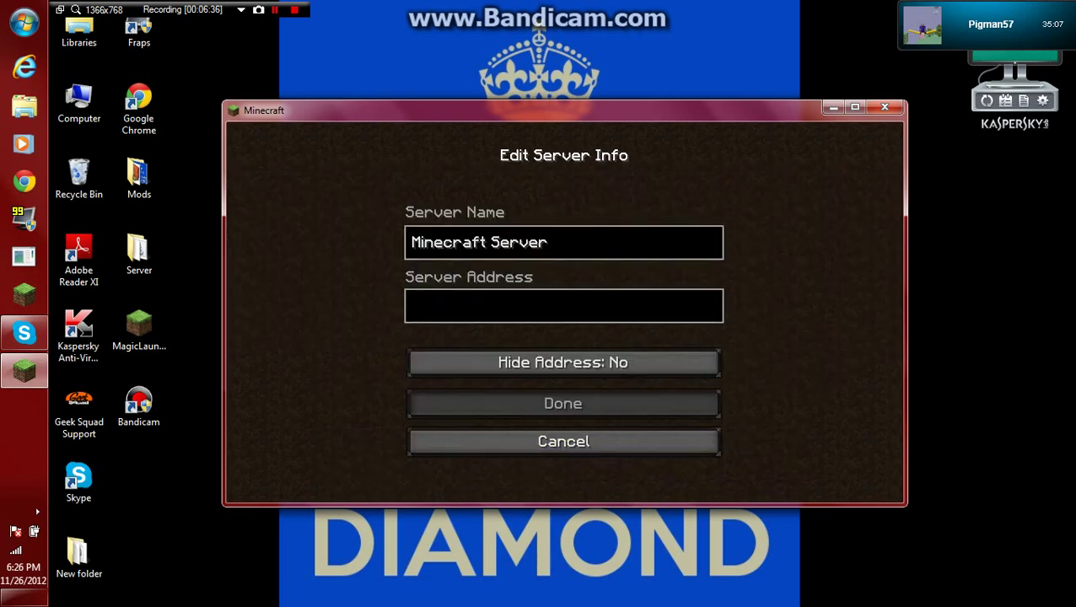
type("localhost")
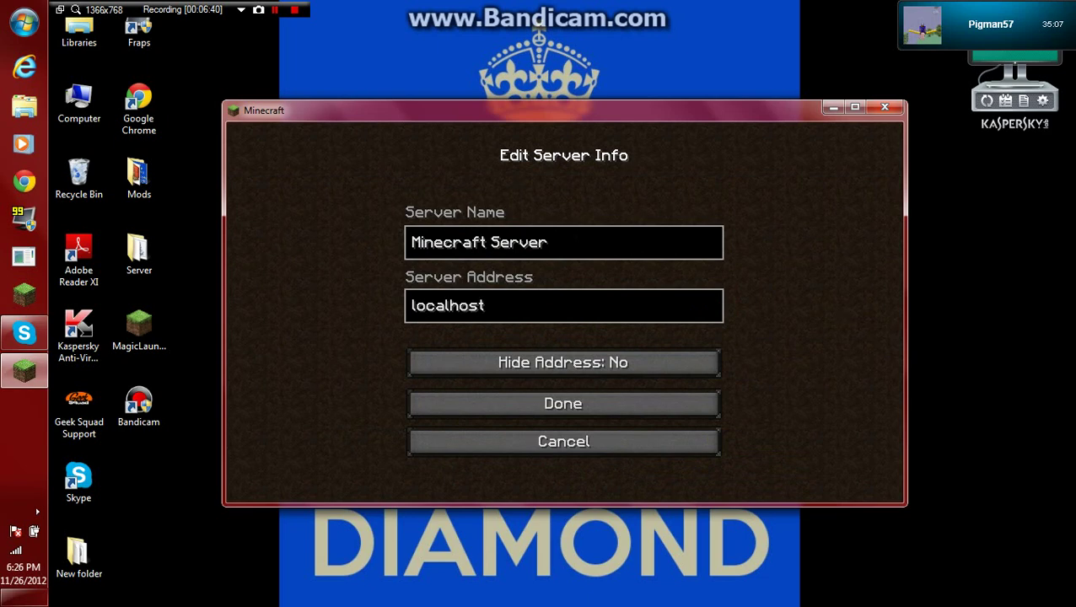
key("Return")
Refresh the server list and try joining localhost, which fails to connect.
scroll(563, 287, "down", 1)
left_click(563, 312)
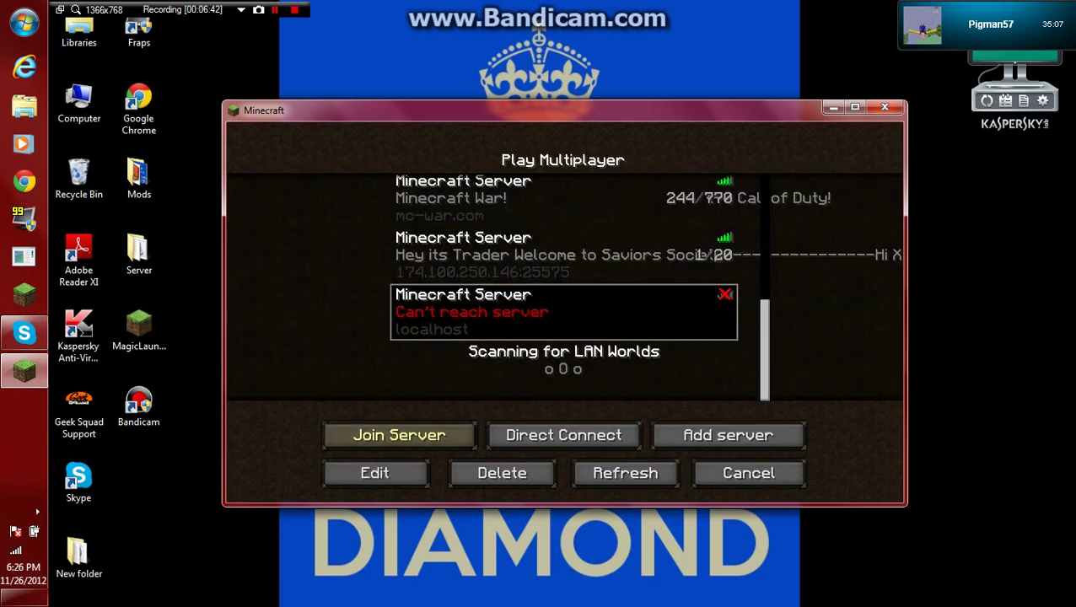
left_click(563, 255)
left_click(625, 473)
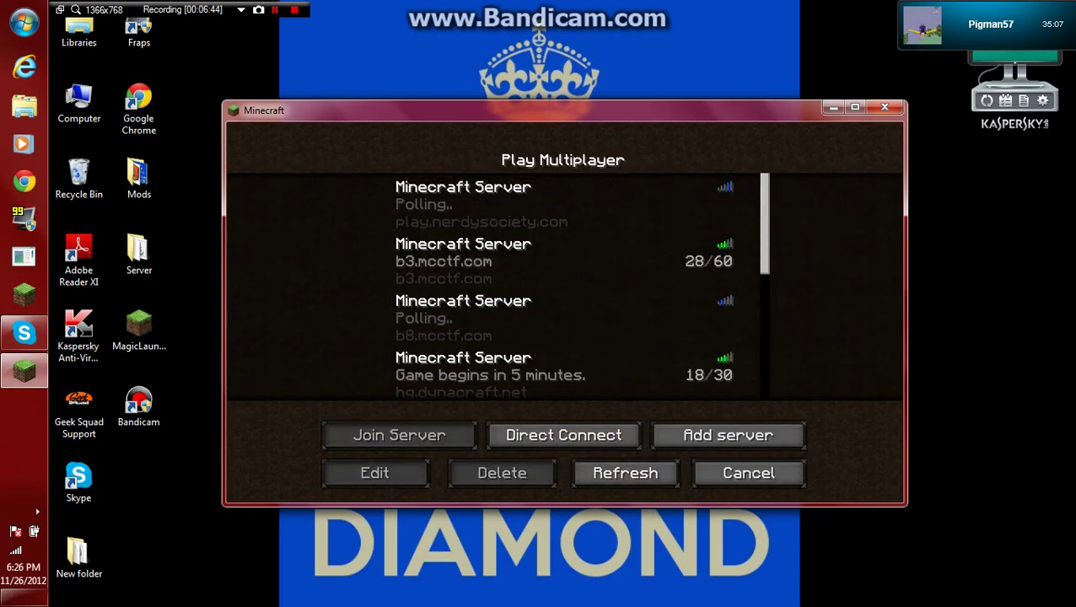
scroll(563, 287, "down", 6)
scroll(563, 287, "down", 3)
left_click(563, 249)
left_click(563, 312)
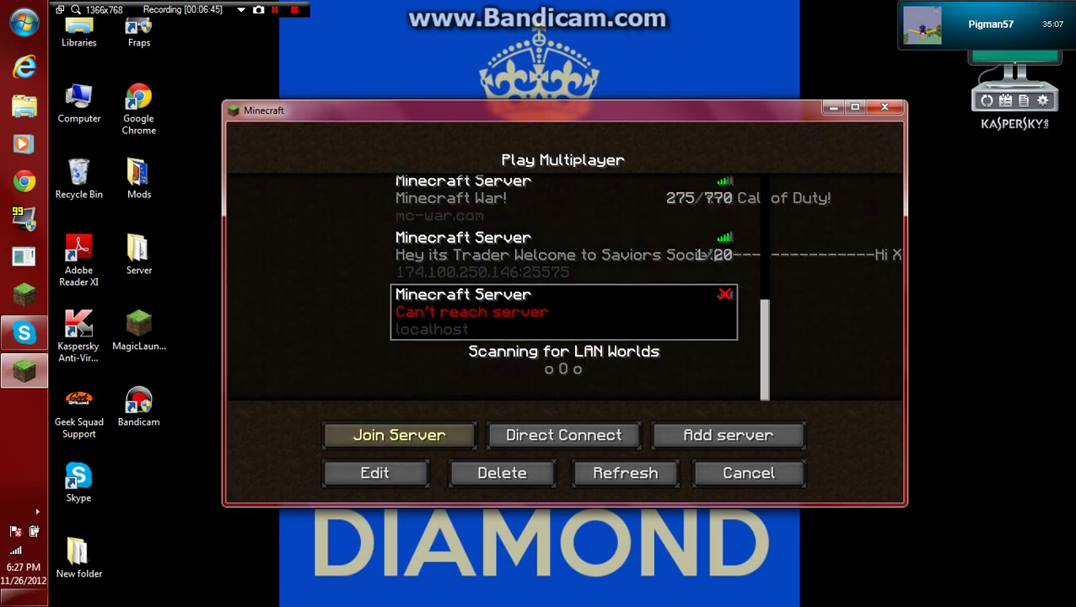
left_click(399, 435)
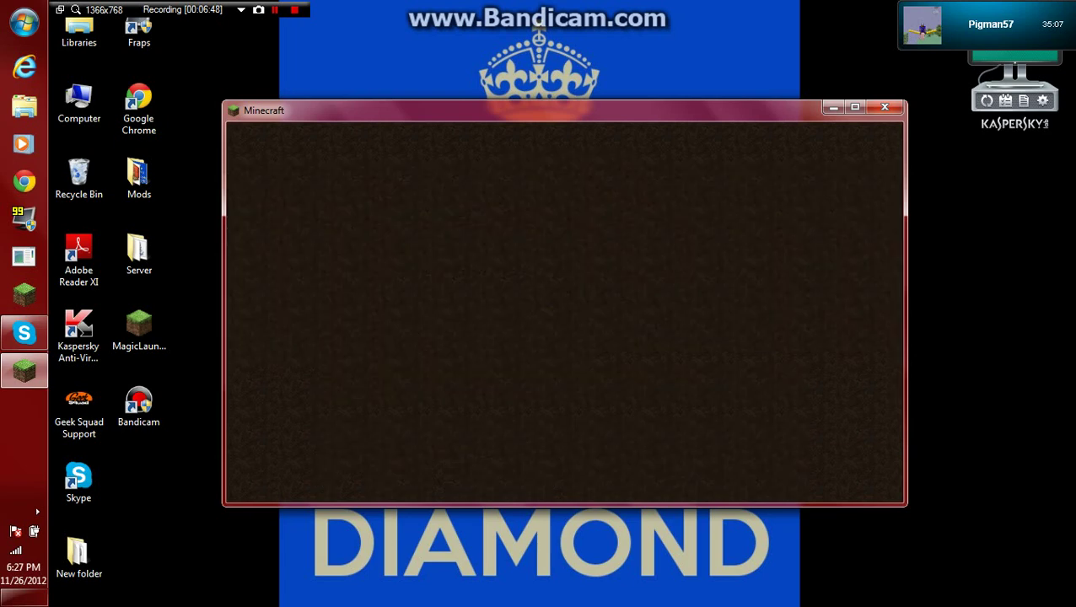
left_click(563, 440)
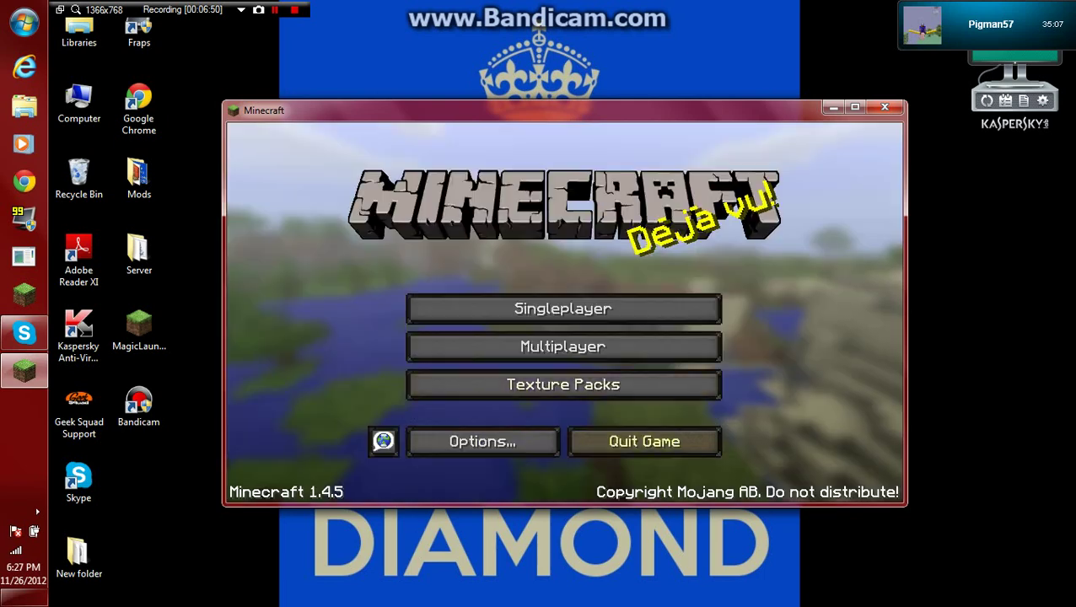
Return to the server list and delete the localhost entry.
left_click(564, 346)
scroll(564, 287, "down", 5)
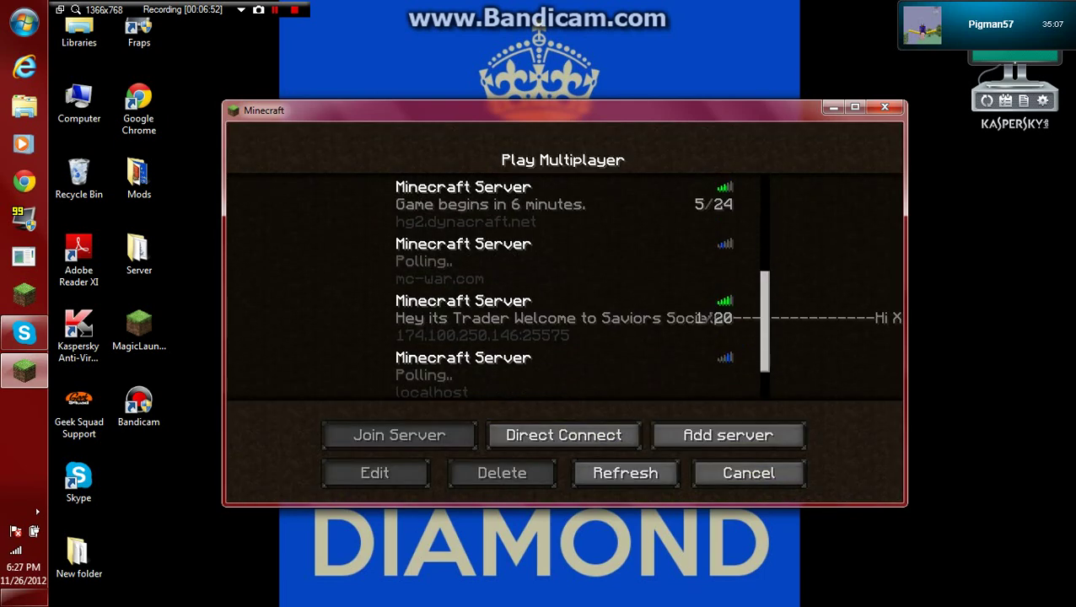
left_click(563, 312)
left_click(501, 473)
left_click(403, 352)
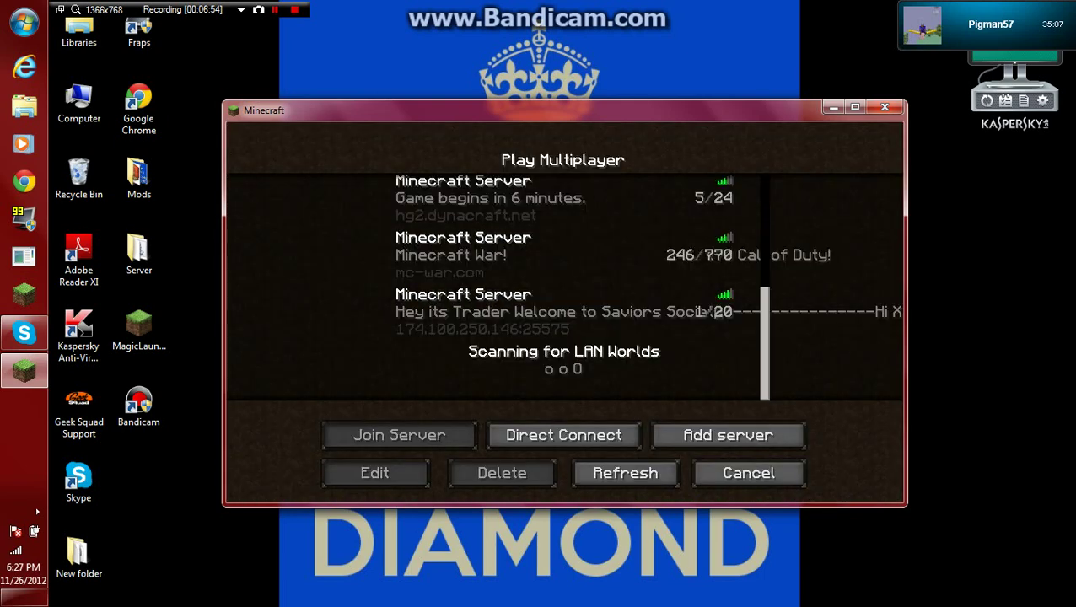
scroll(563, 286, "up", 1)
Look up the public IP 174.100.250.146 on ipchicken.com in Chrome, then return to Minecraft.
key("super")
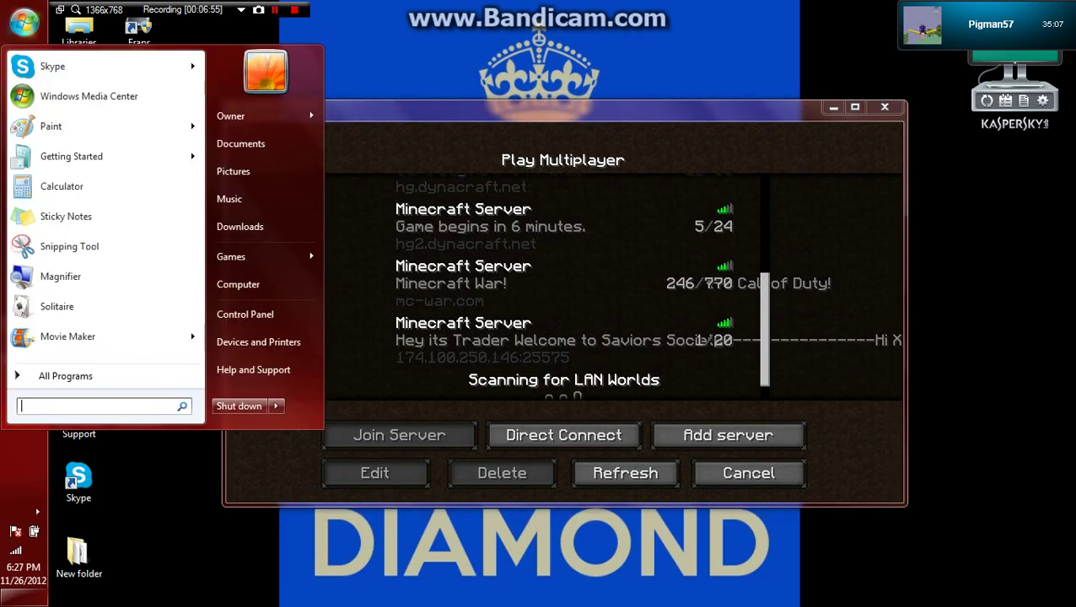
key("super")
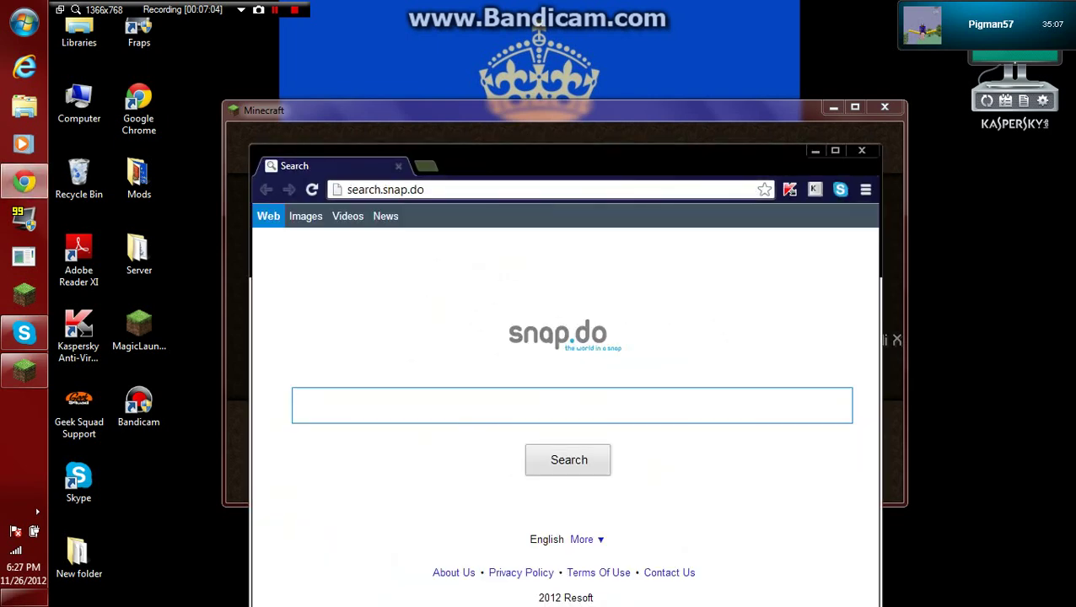
left_click(386, 190)
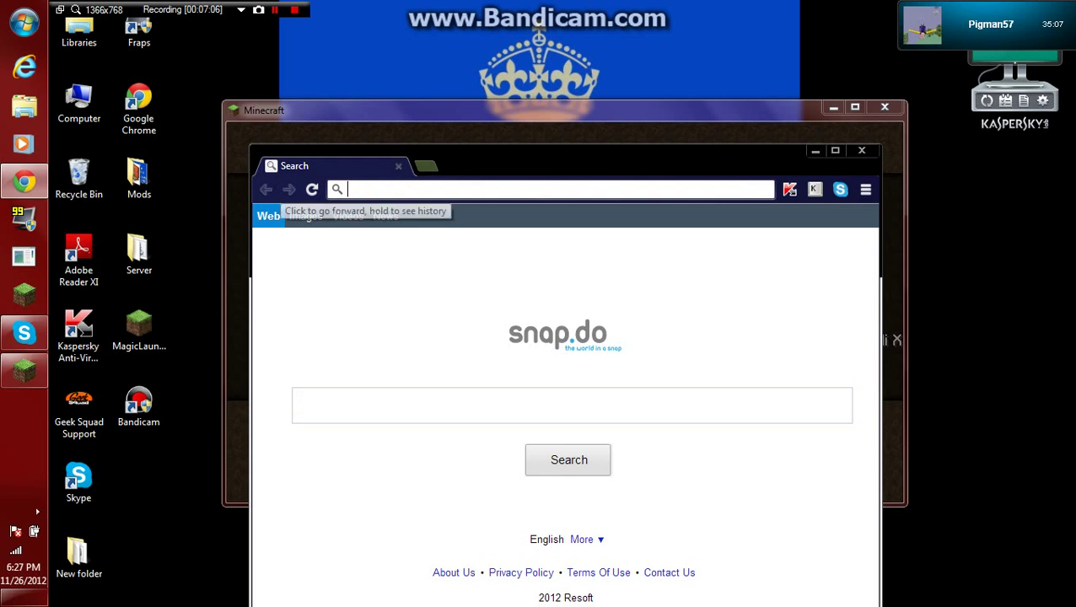
type("ipchicken.com")
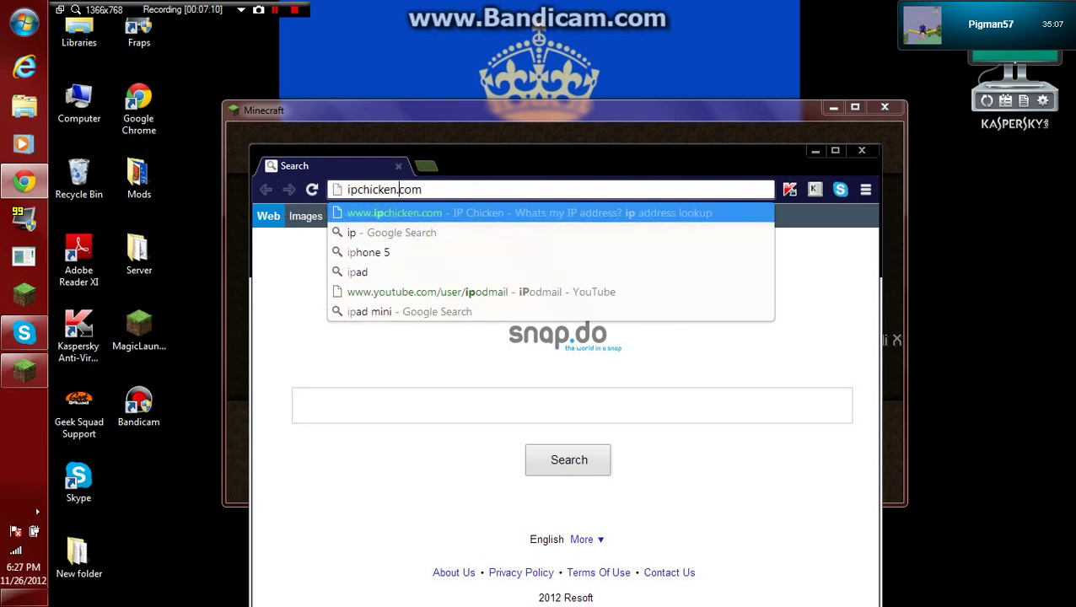
key("Return")
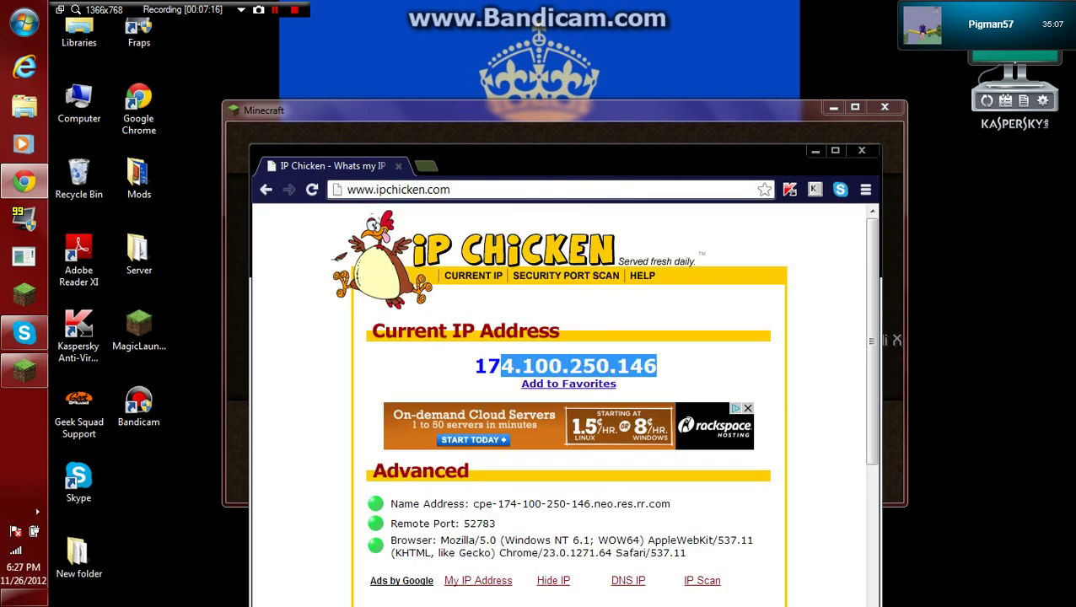
left_click_drag(662, 366, 474, 366)
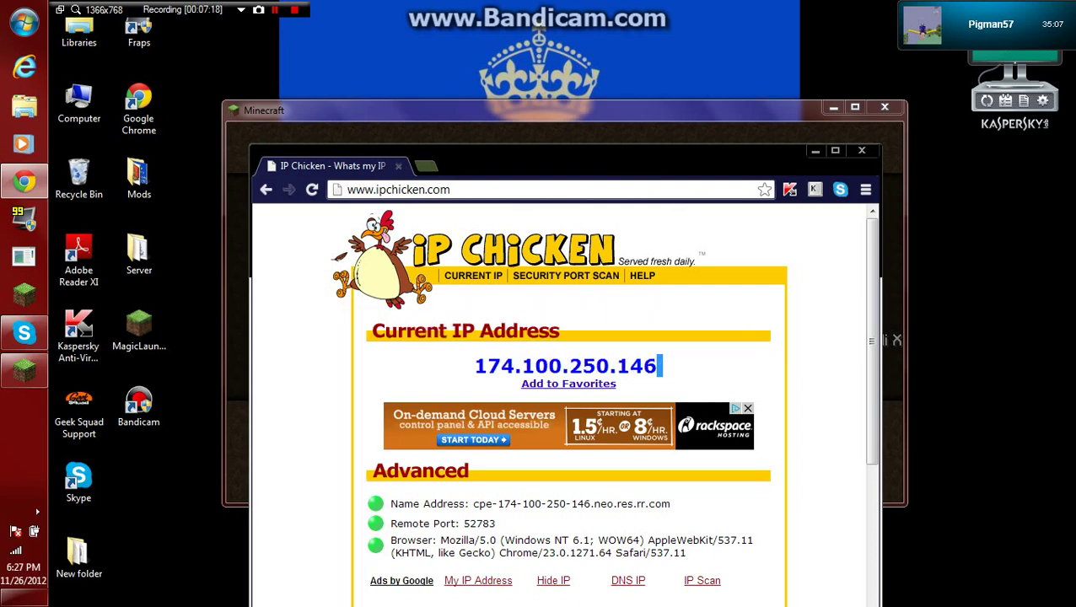
key("alt+Tab")
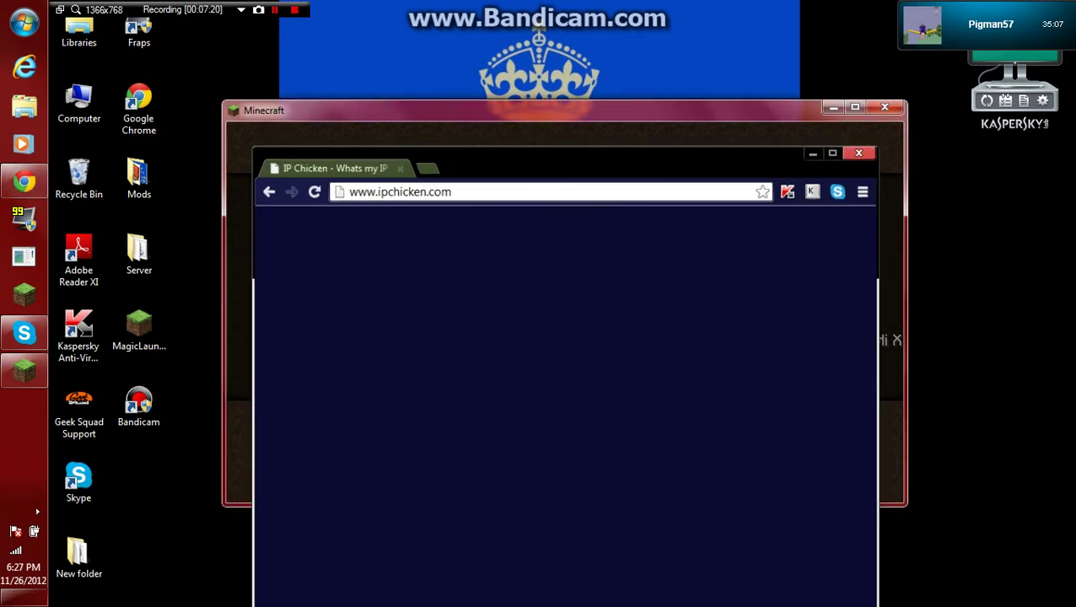
Maximize Minecraft and join the 174.100.250.146:25575 server from the list.
left_click(563, 340)
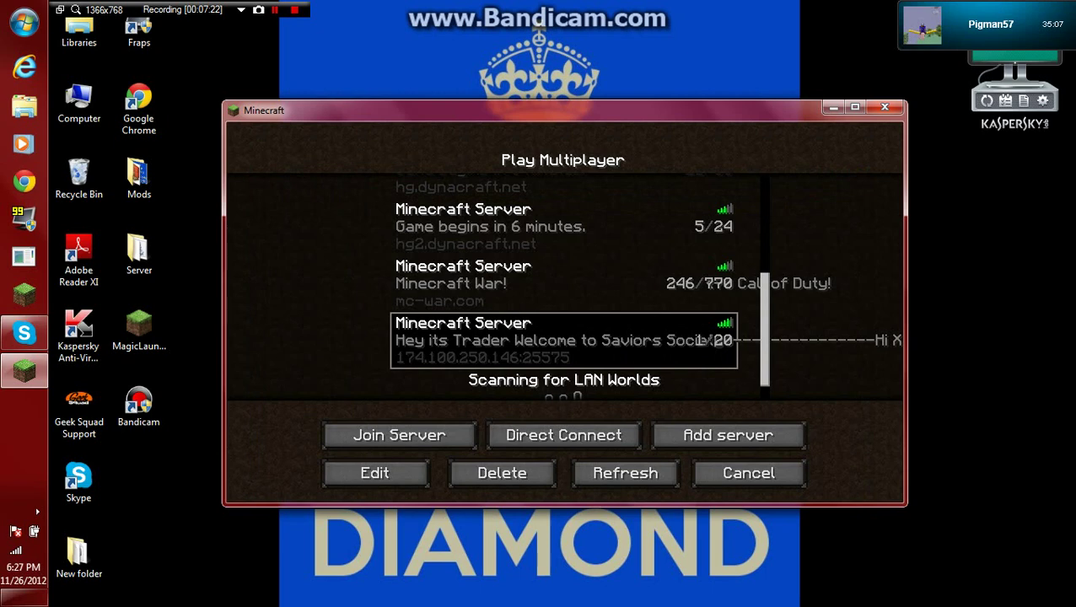
scroll(563, 278, "down", 1)
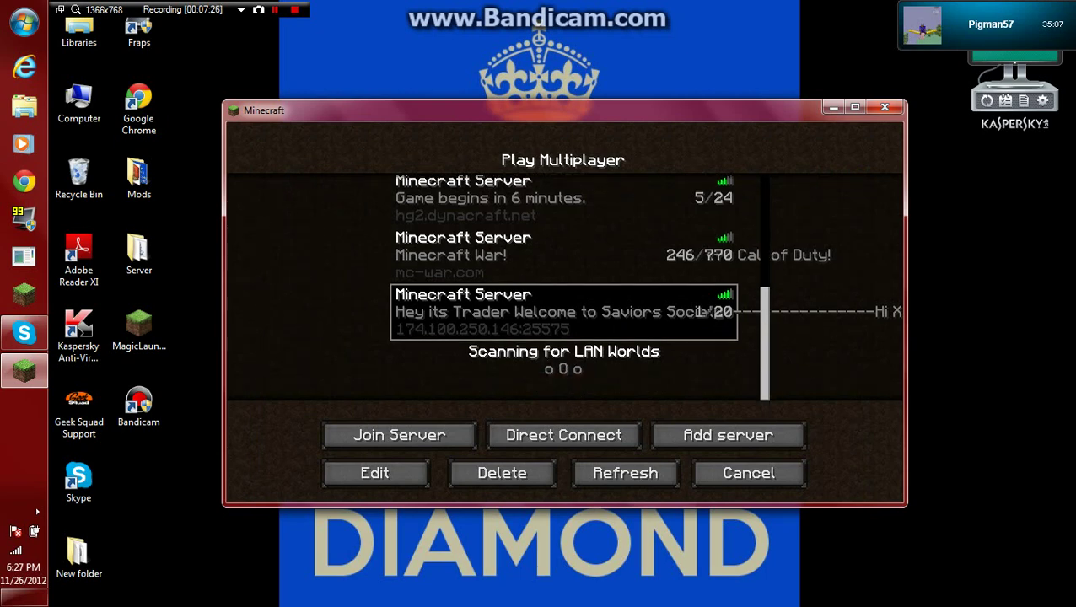
scroll(563, 287, "up", 4)
left_click(564, 257)
scroll(563, 287, "up", 4)
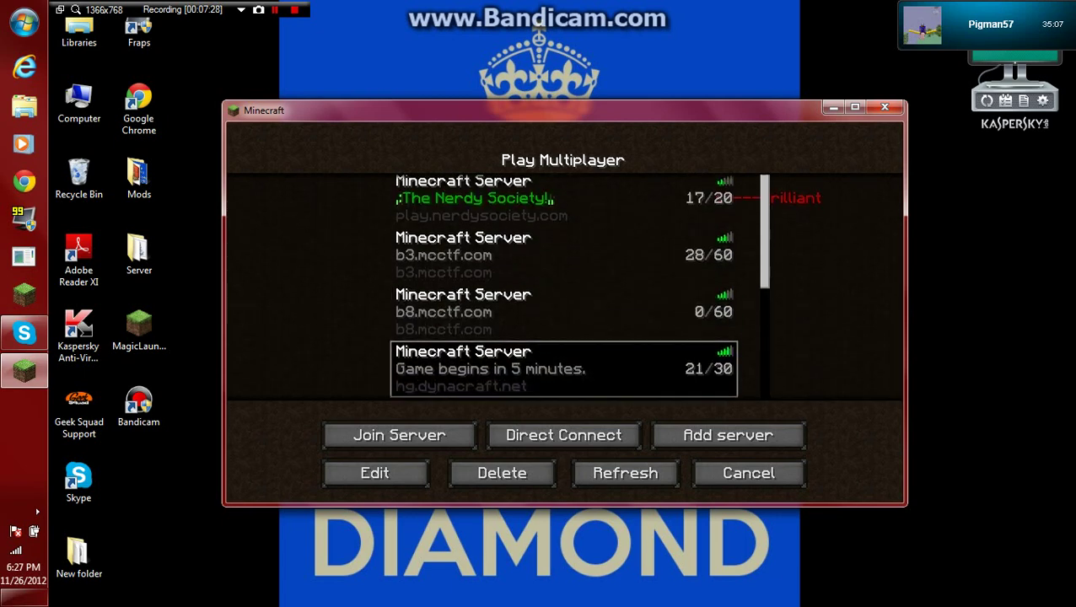
scroll(564, 287, "down", 4)
scroll(564, 287, "down", 4)
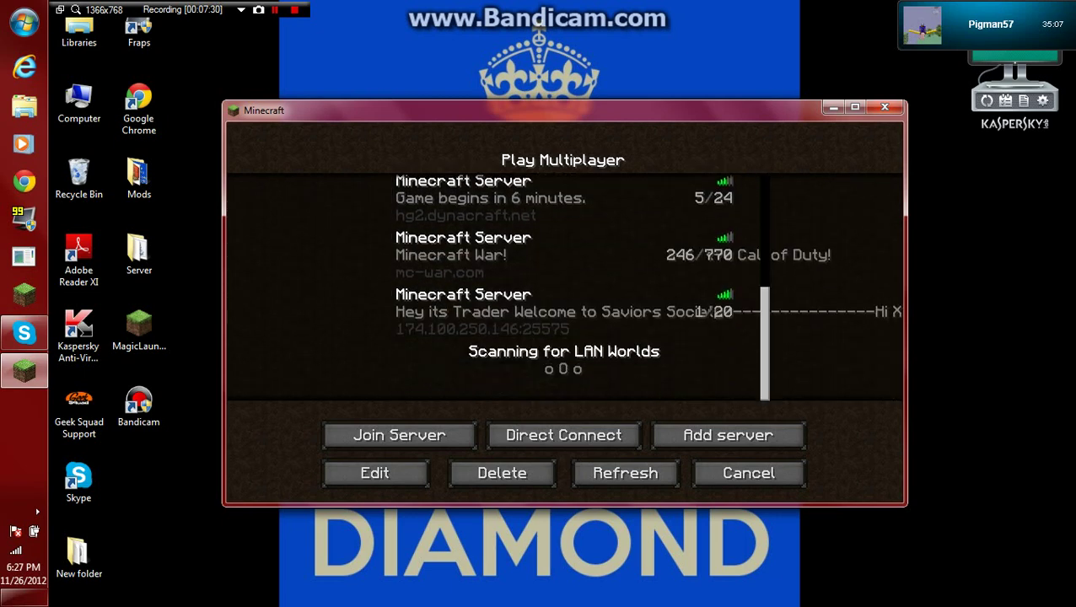
left_click(854, 106)
left_click(563, 416)
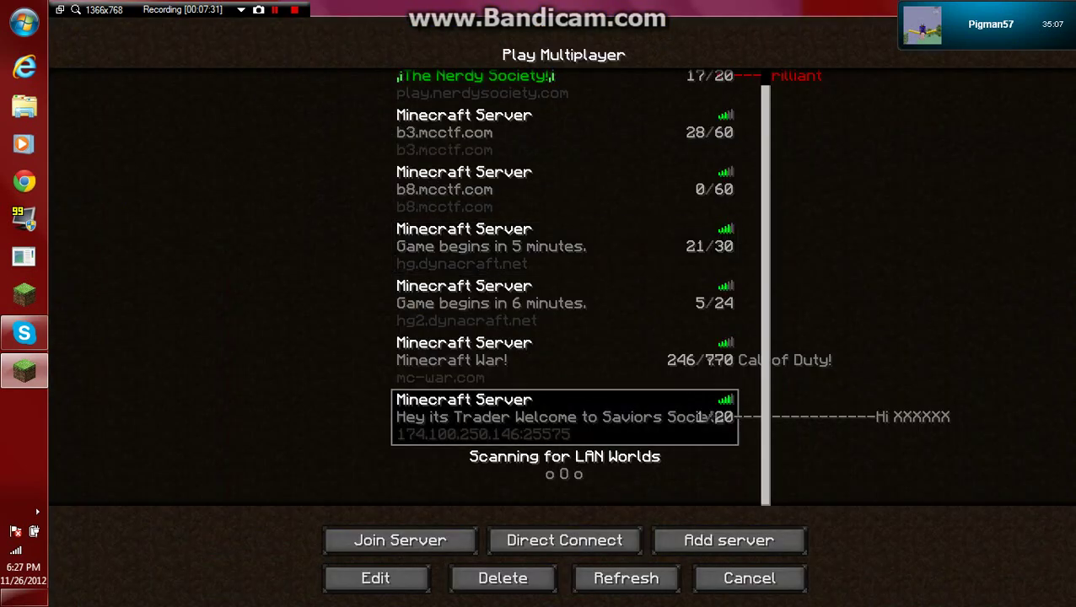
left_click(399, 540)
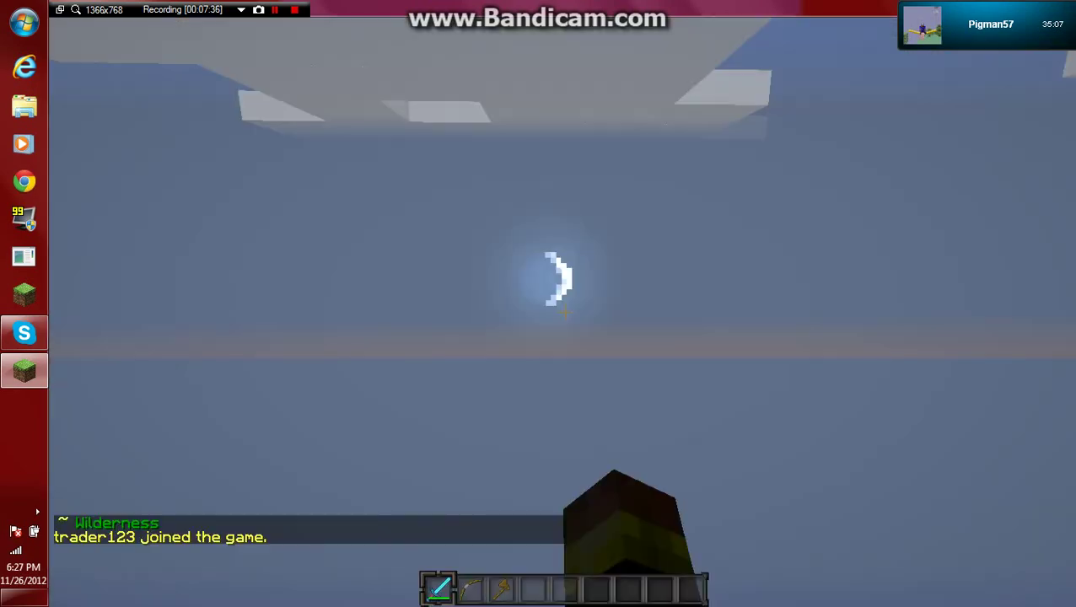
Lower the render distance to Tiny in Video Settings.
key("w")
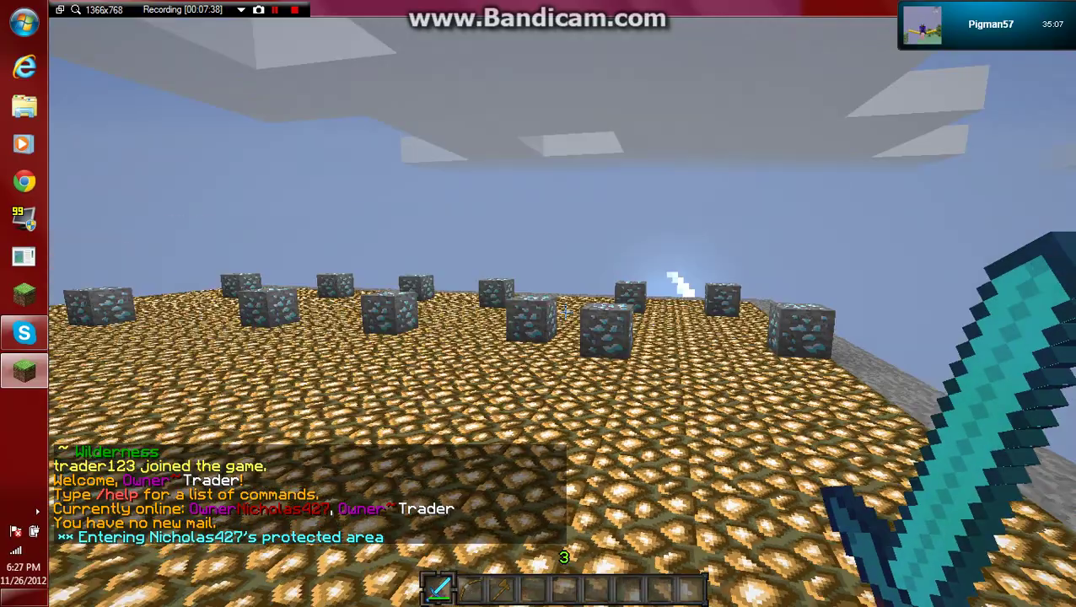
key("s")
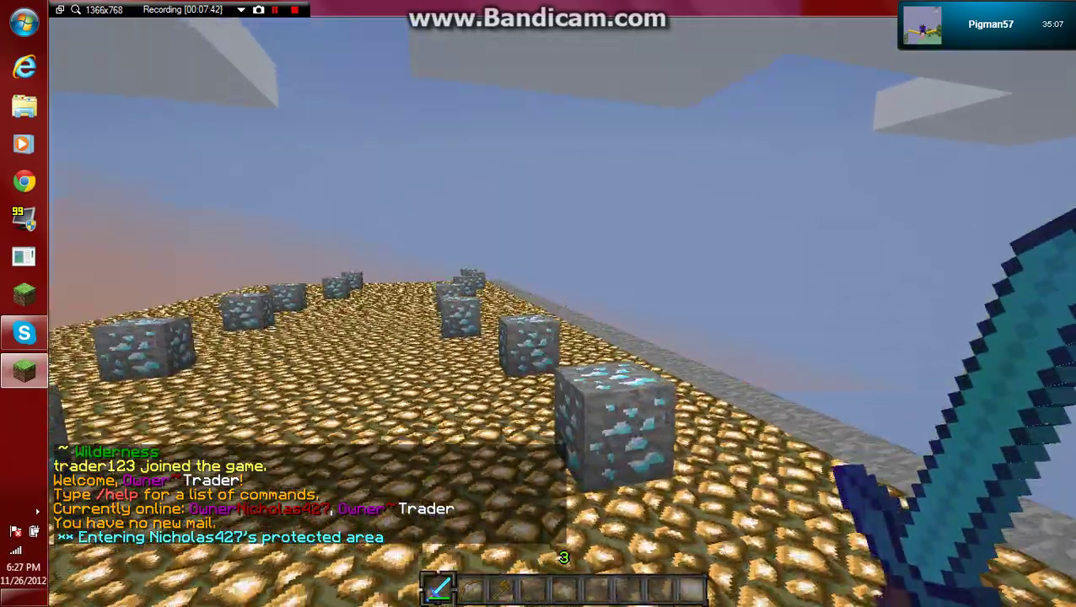
key("Escape")
left_click(442, 312)
left_click(443, 273)
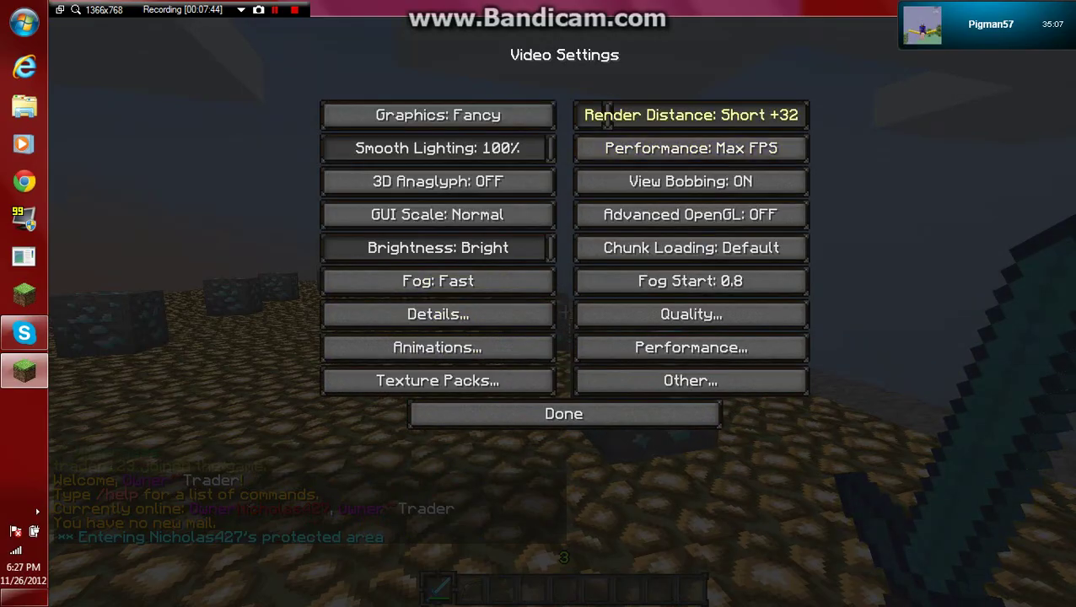
left_click(690, 114)
key("Escape")
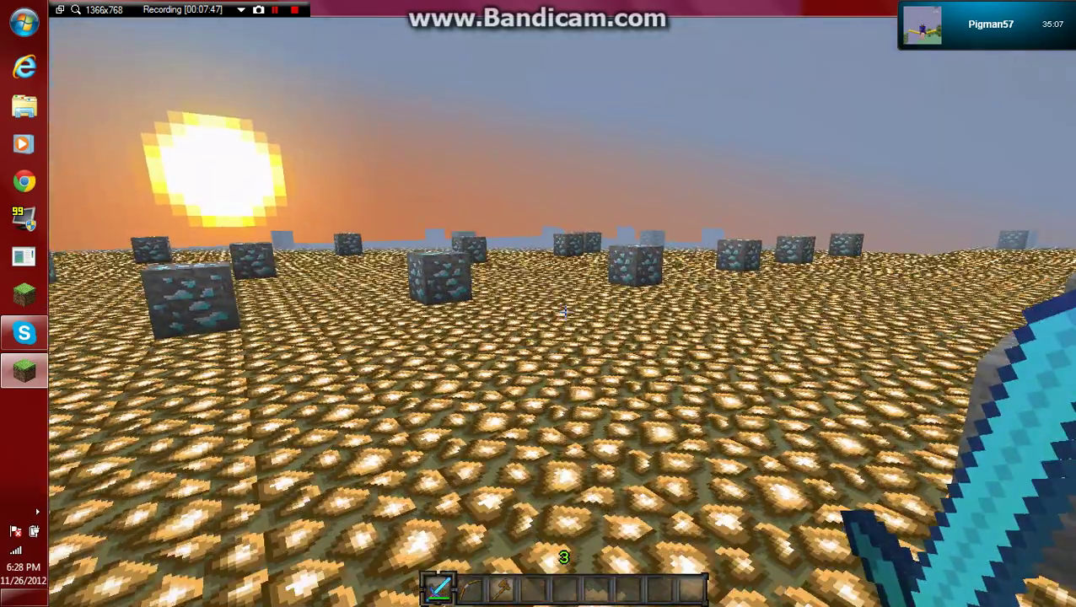
Teleport with /spawn and fly over the cake-roofed buildings past the stone tower.
type("/spawn")
key("Return")
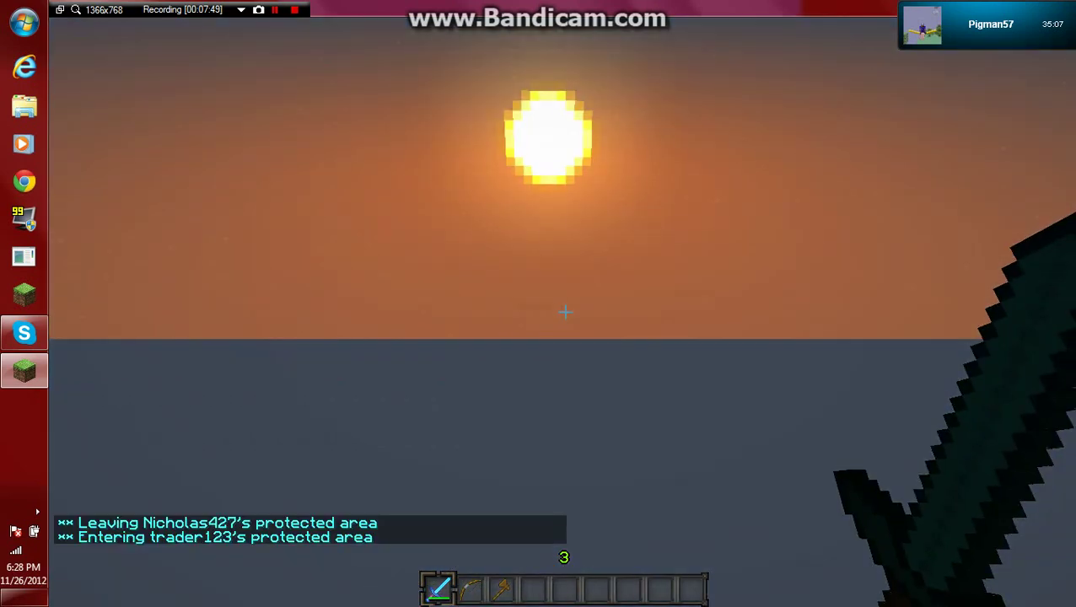
key("3")
key("4")
key("w")
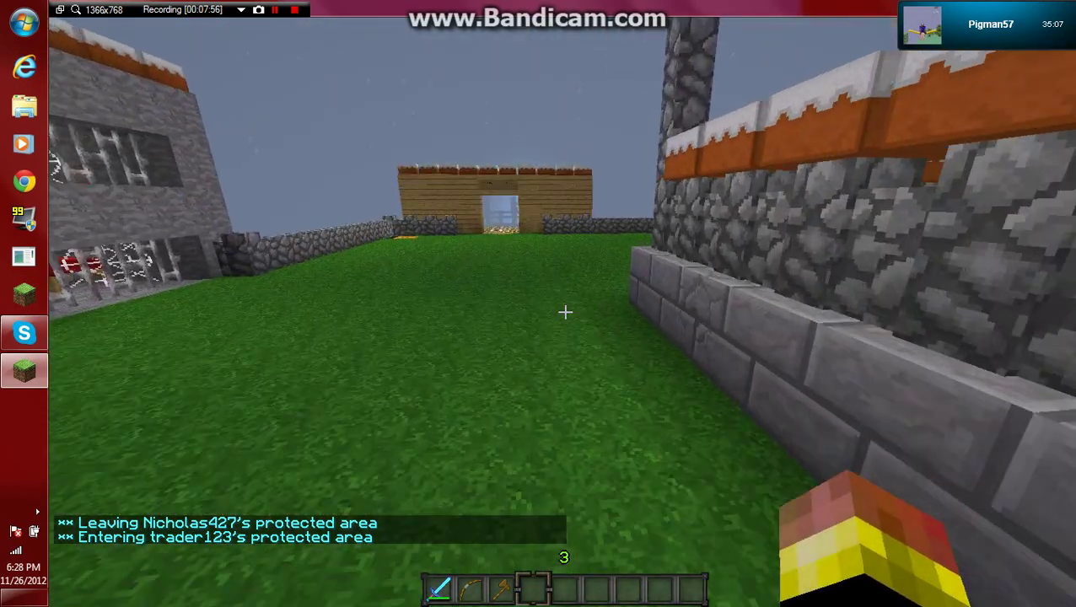
key("w")
key("space")
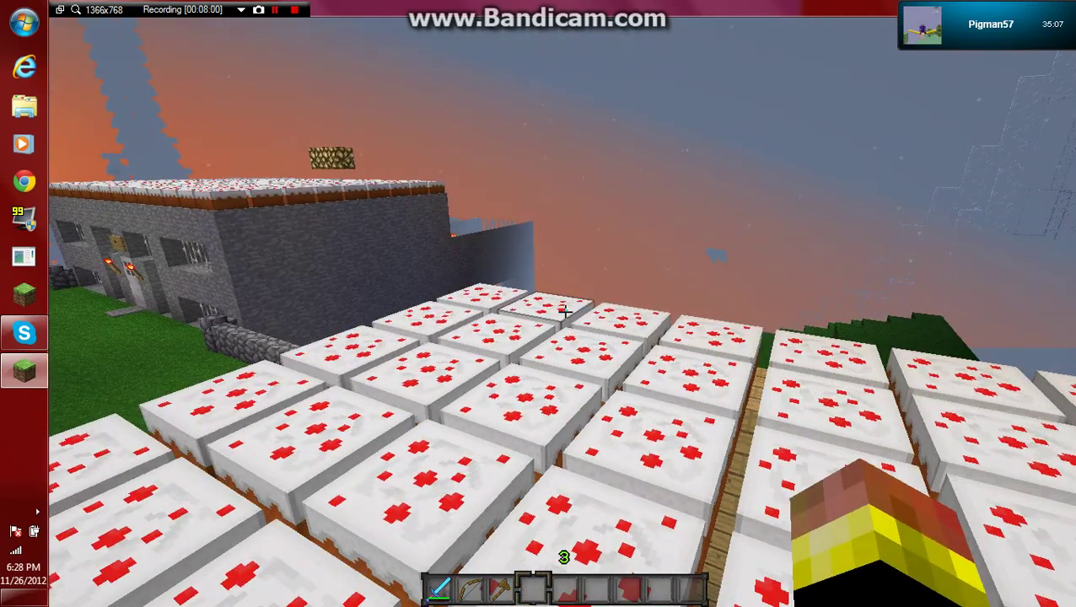
key("w")
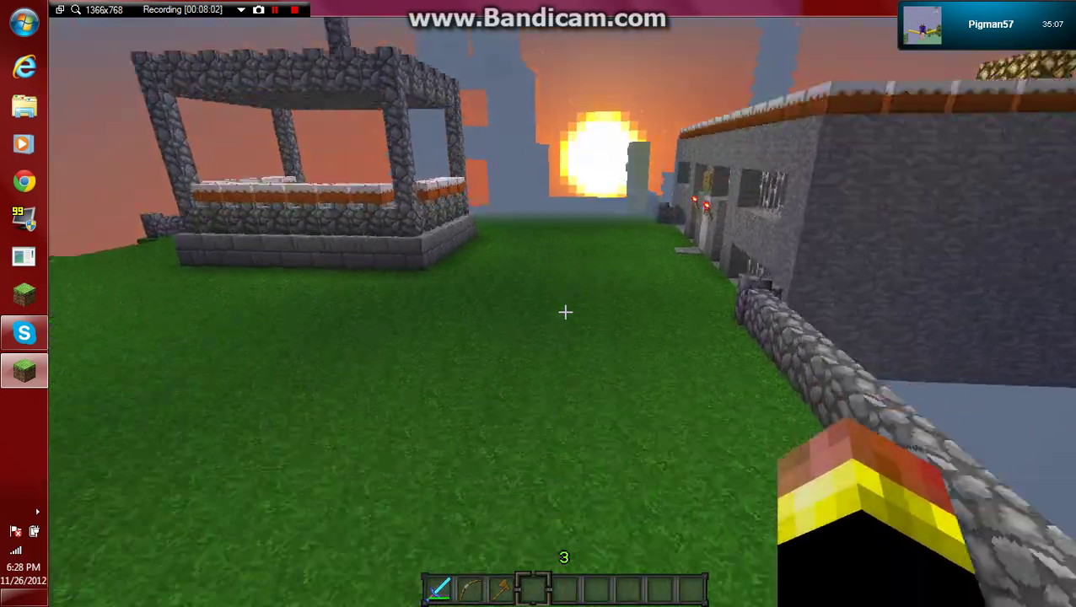
key("w")
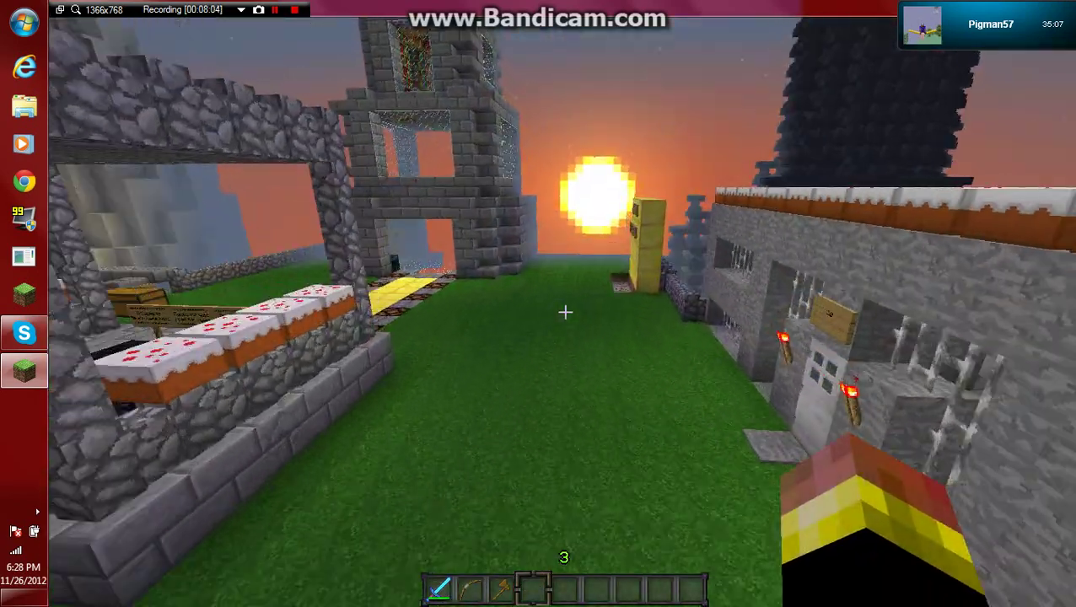
key("w")
key("space")
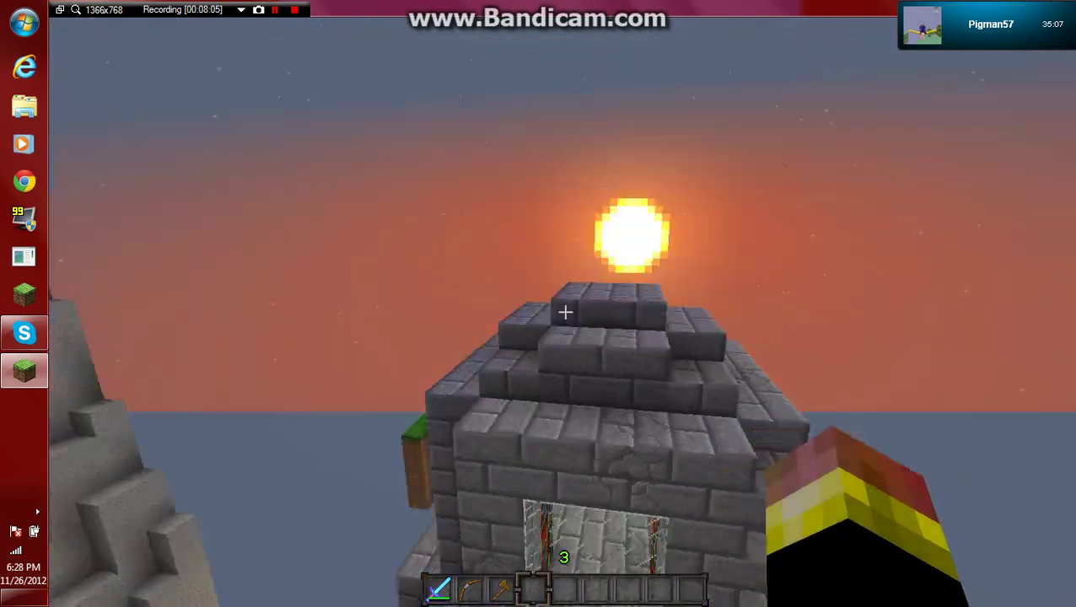
key("w")
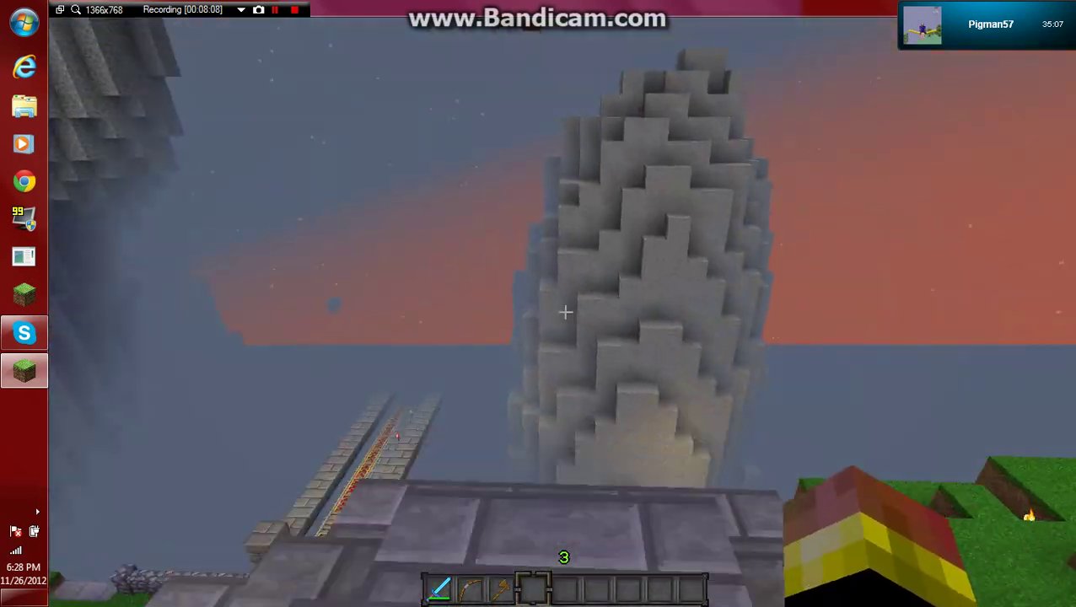
Trade hellos with the other player in chat, replying 'right back at ya', while walking the rail bridge.
type("th")
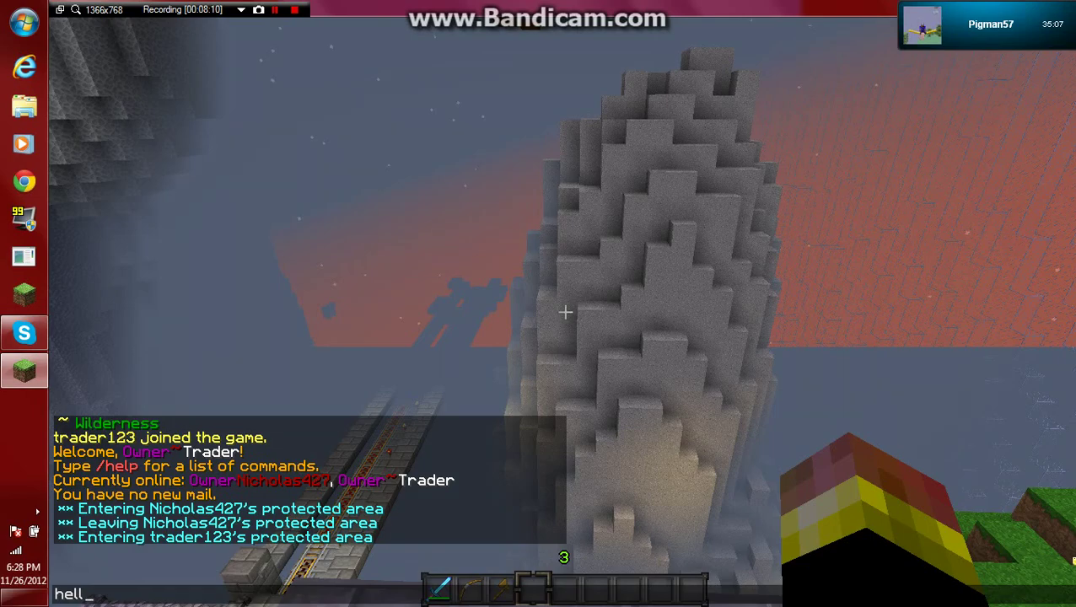
type("w")
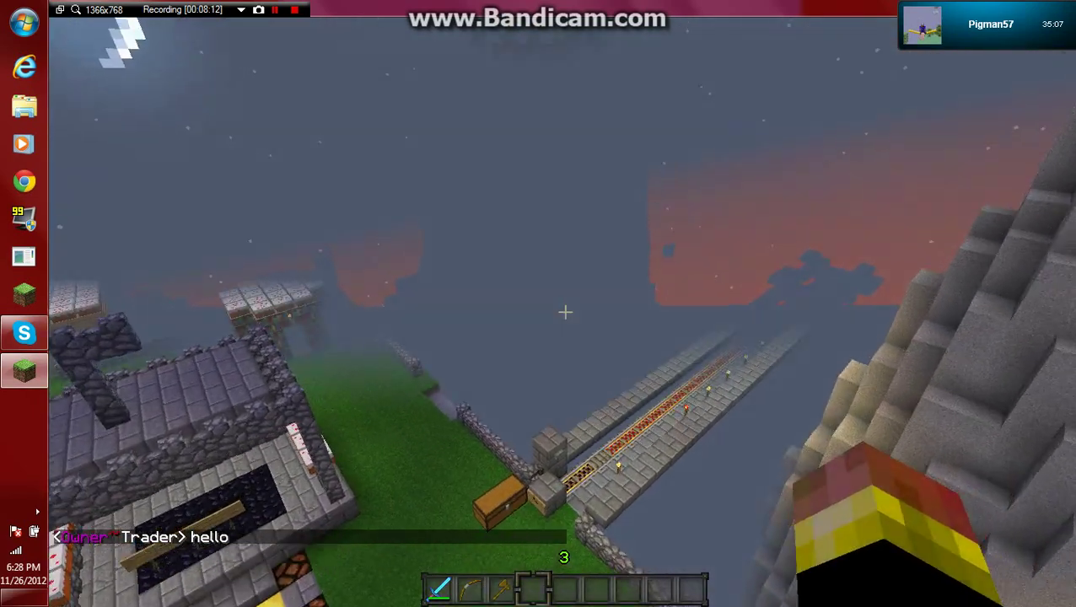
type("w")
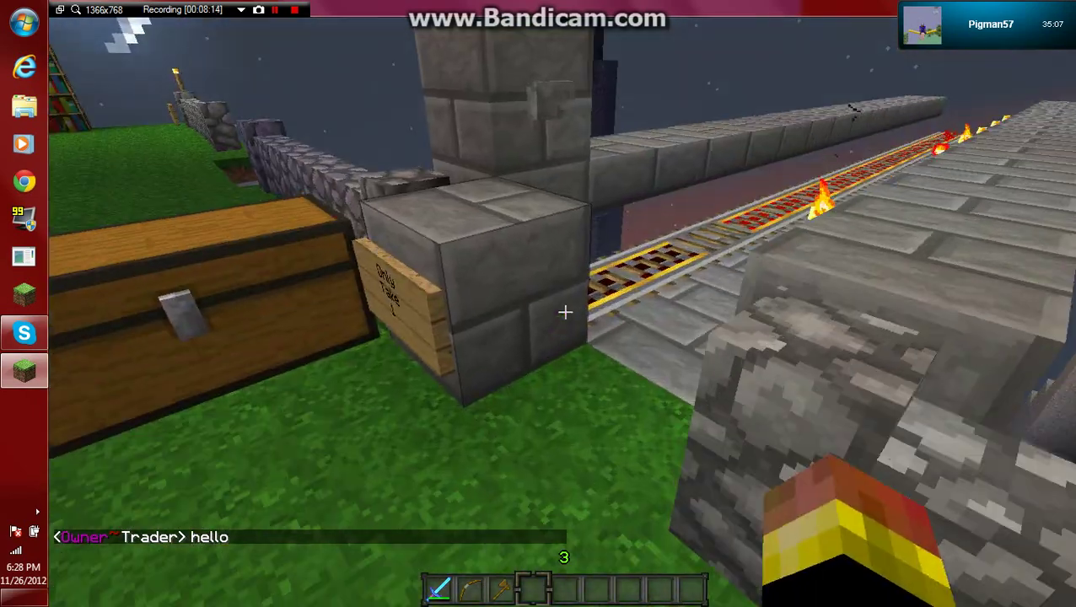
type("w")
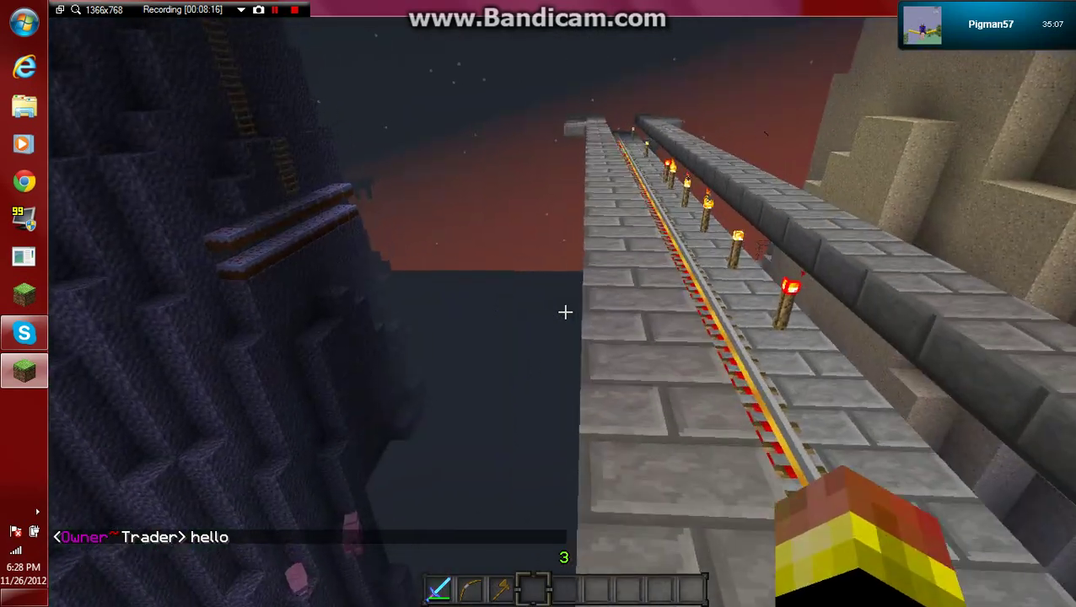
type("w")
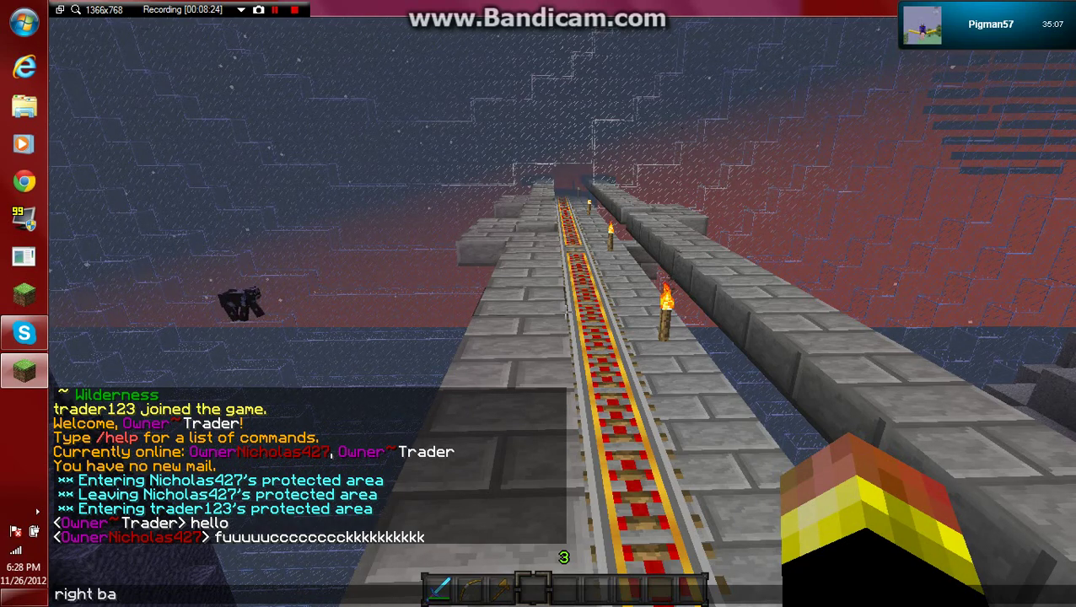
type("ck at ")
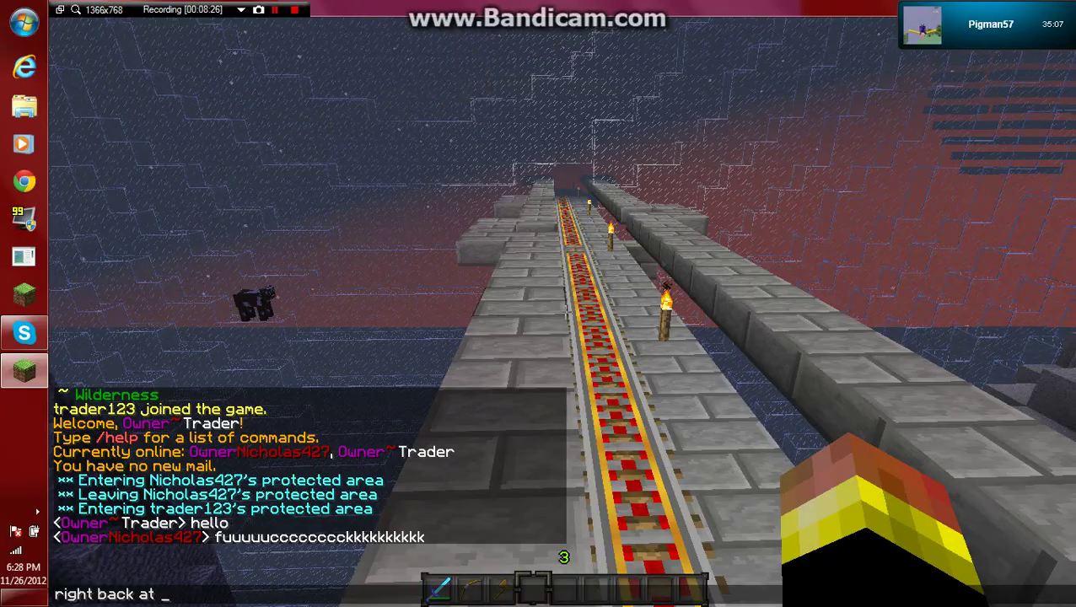
type("w")
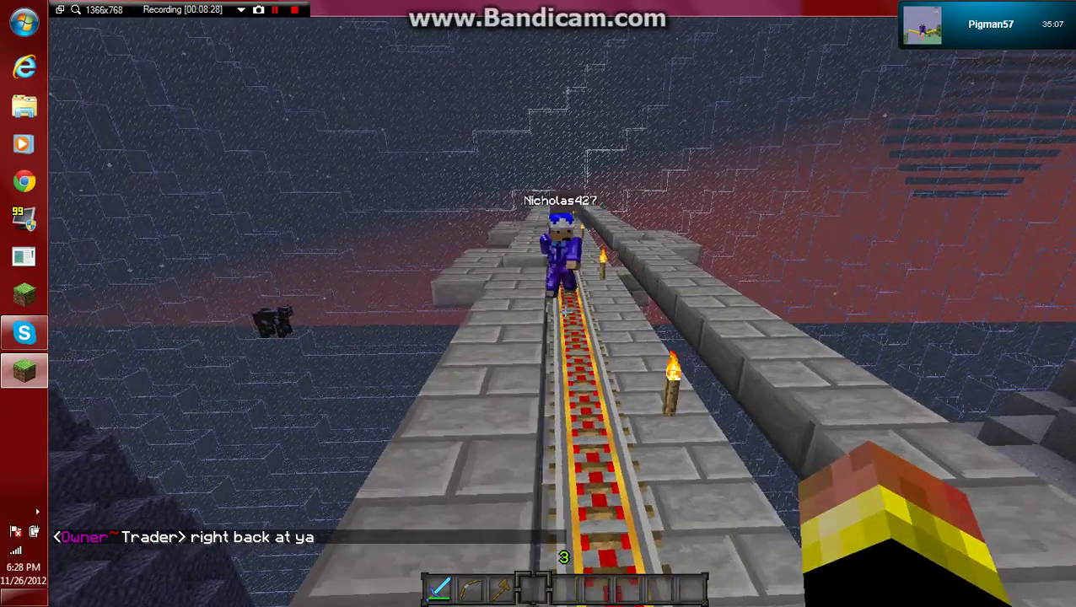
type("w")
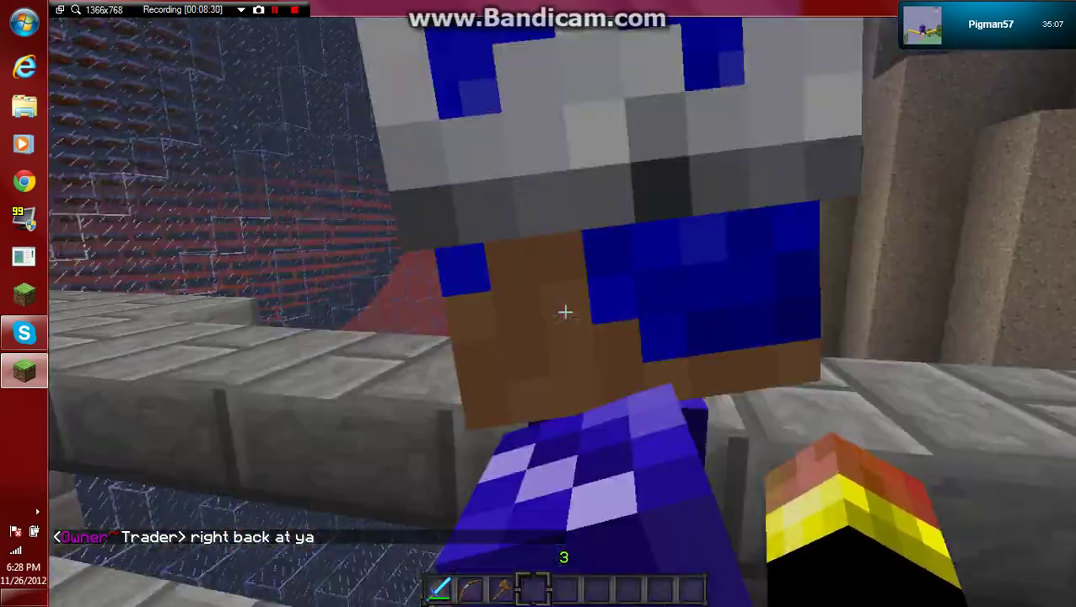
type("w")
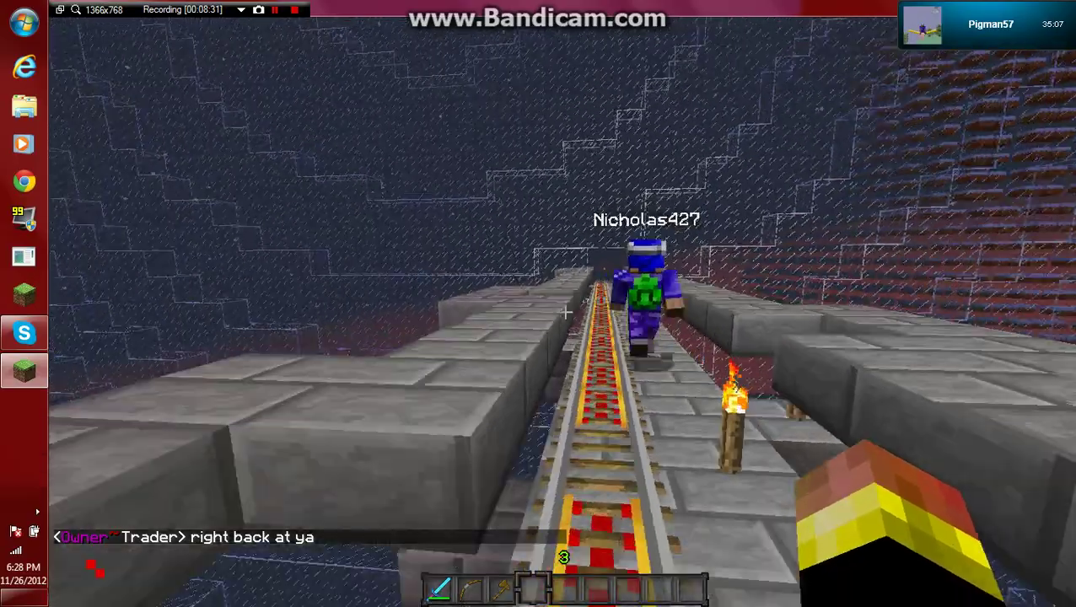
type("w")
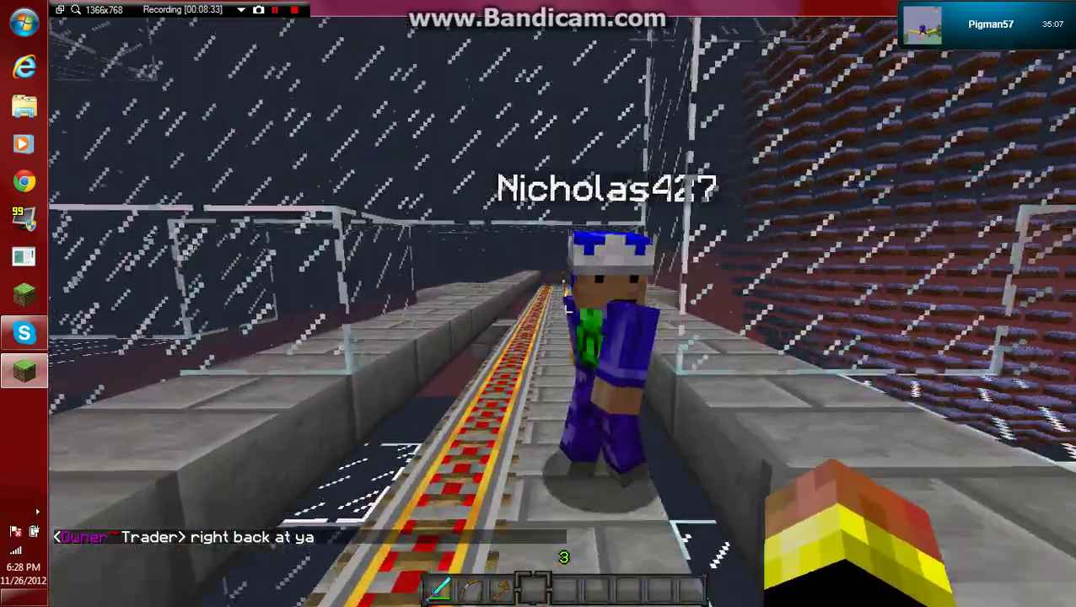
type("w")
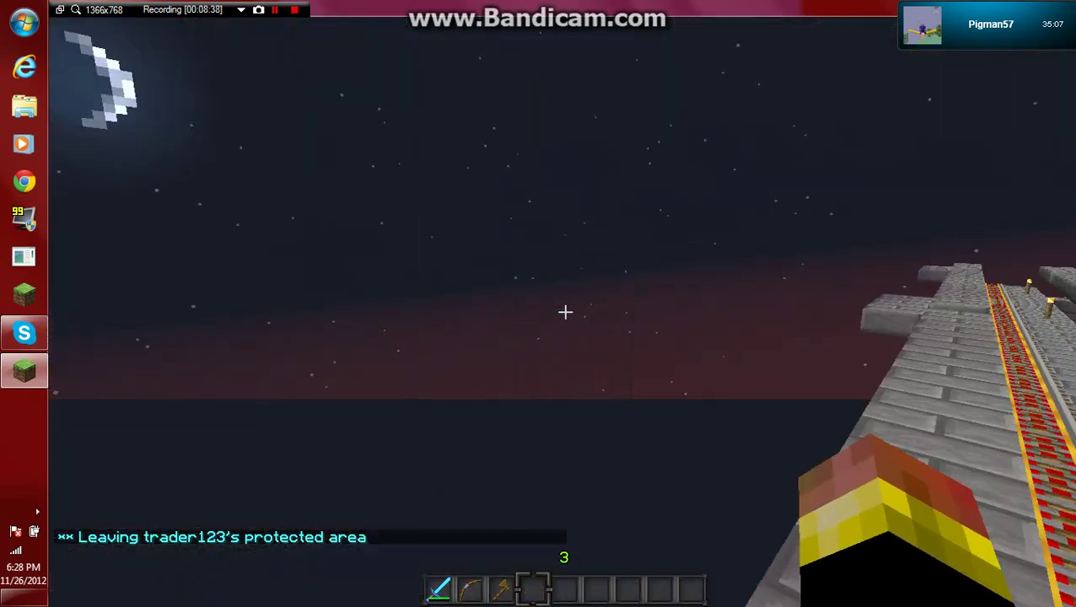
type("w")
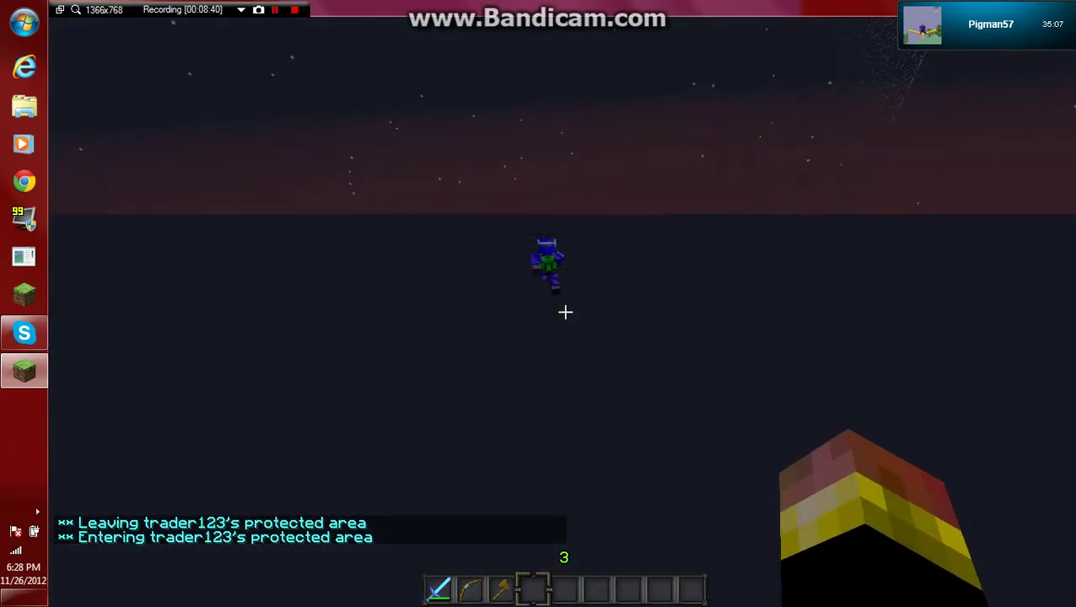
type("w")
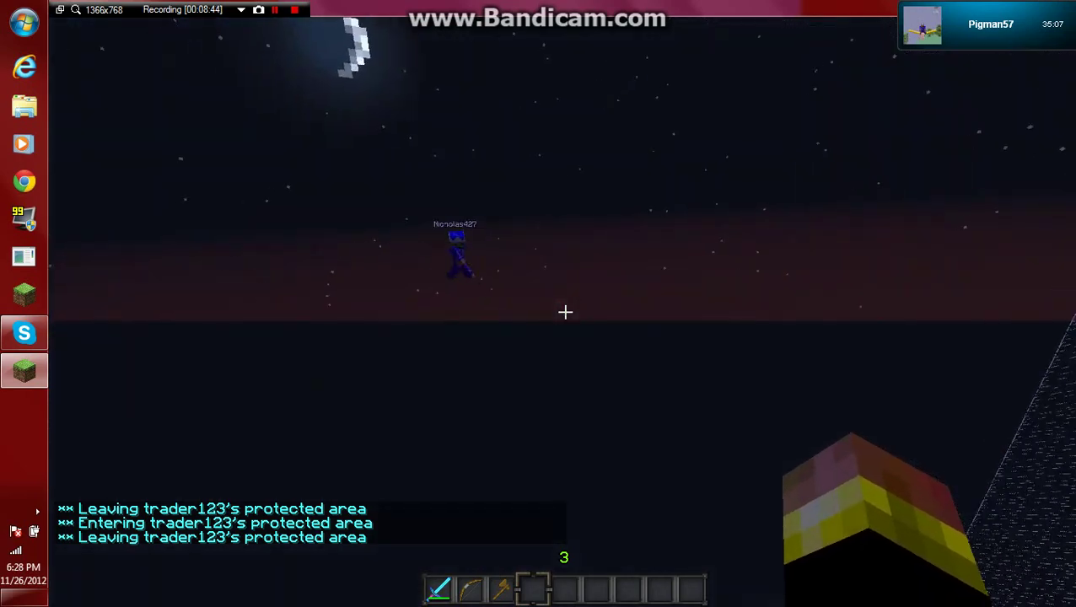
type("w")
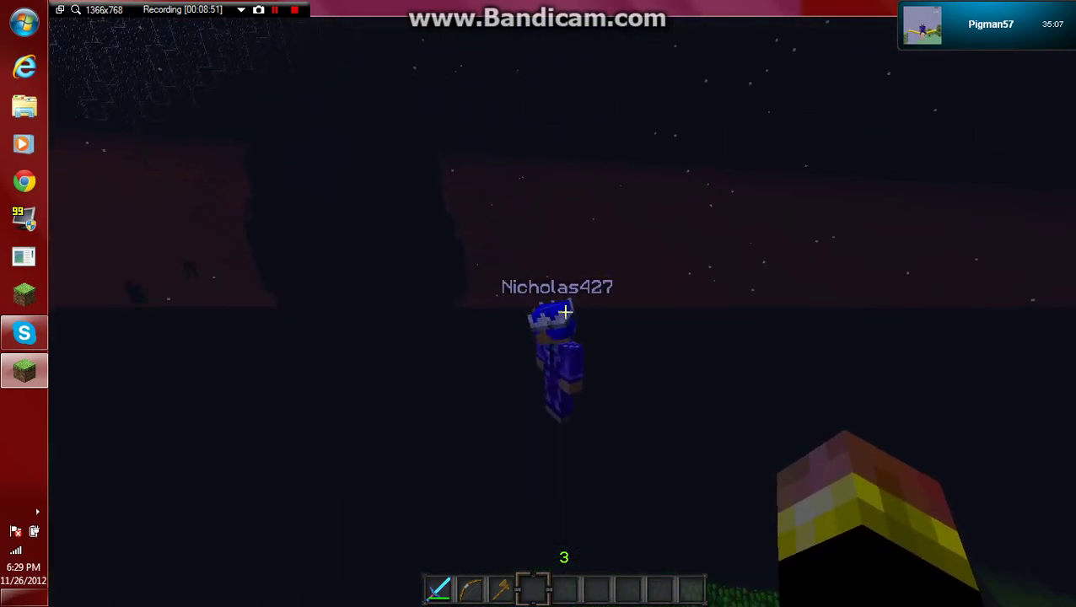
key("Tab")
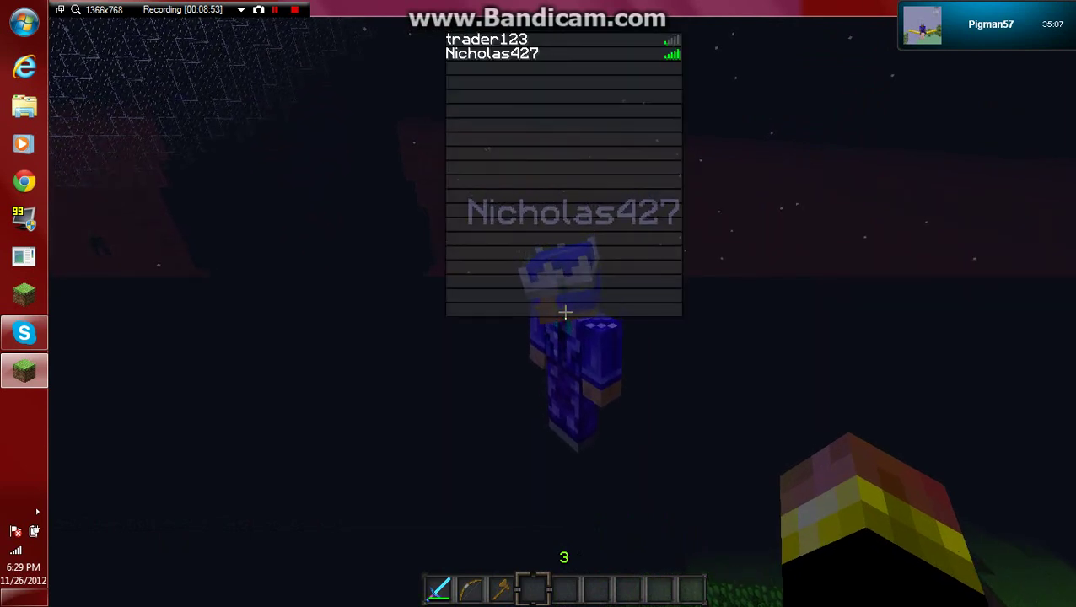